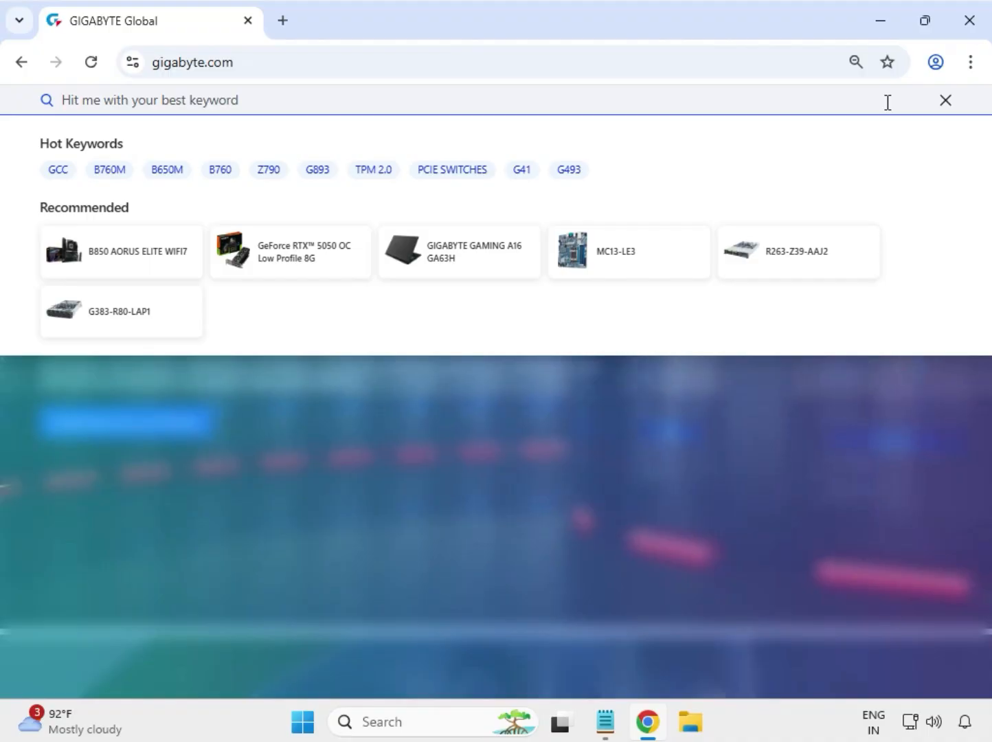
Search the GIGABYTE site for B650 AORUS ELITE V2, filter the results to products, and open the motherboard's page
type("B650 AORUS ELITE V2")
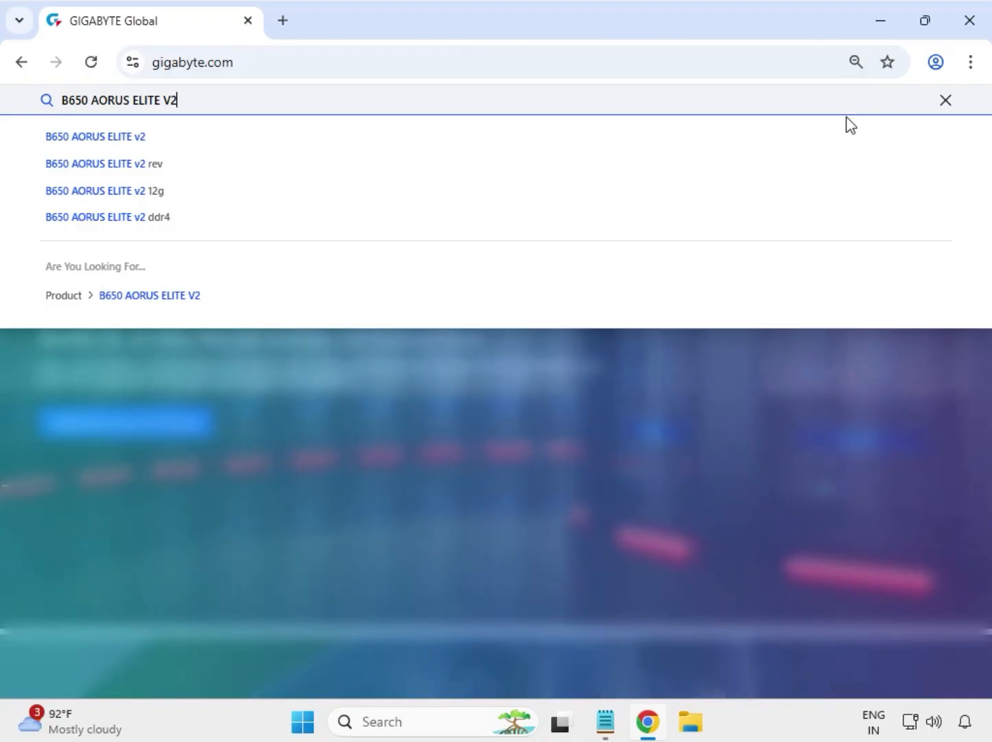
key("Return")
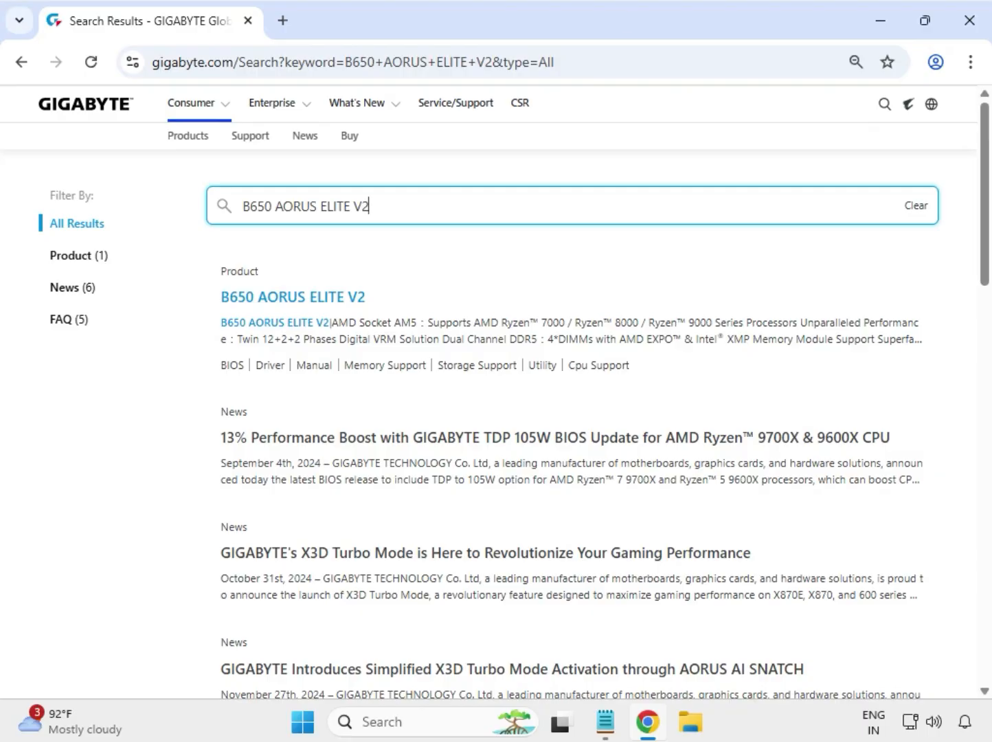
left_click(78, 257)
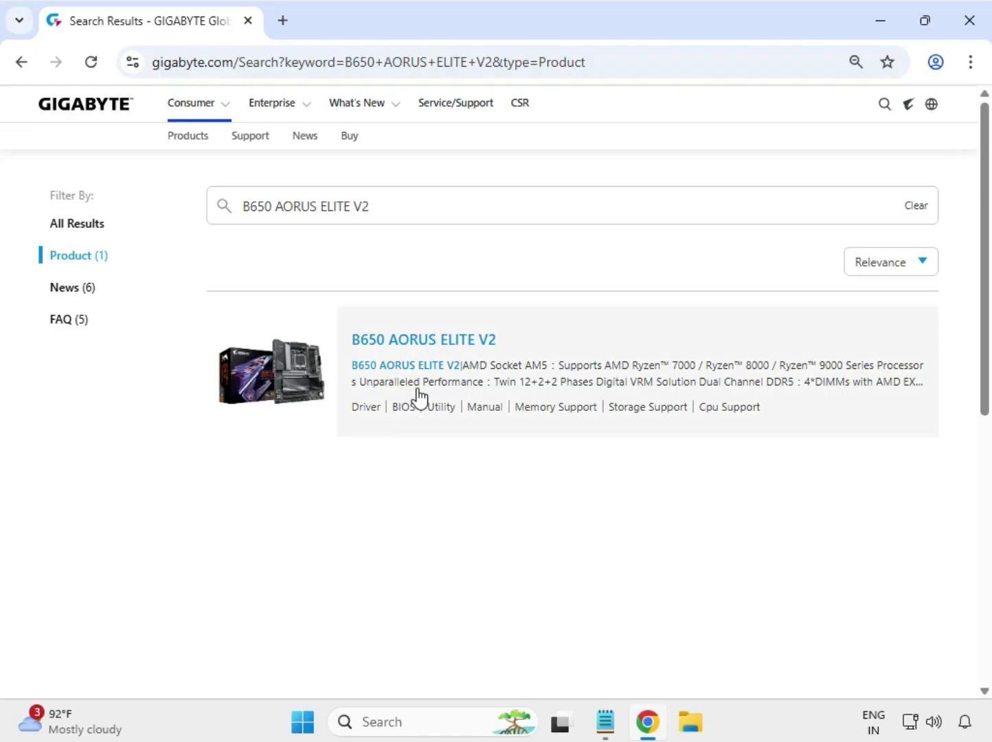
left_click(384, 342)
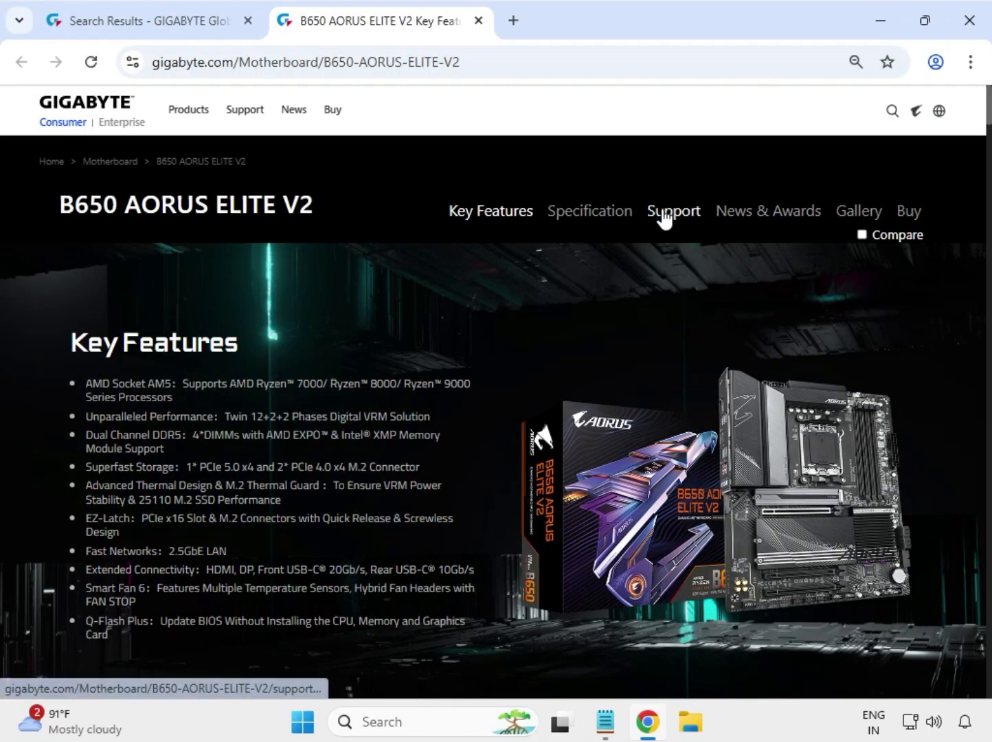
Open the motherboard's support downloads and set the driver OS filter to Windows 11 64bit
left_click(648, 214)
left_click_drag(648, 214, 695, 212)
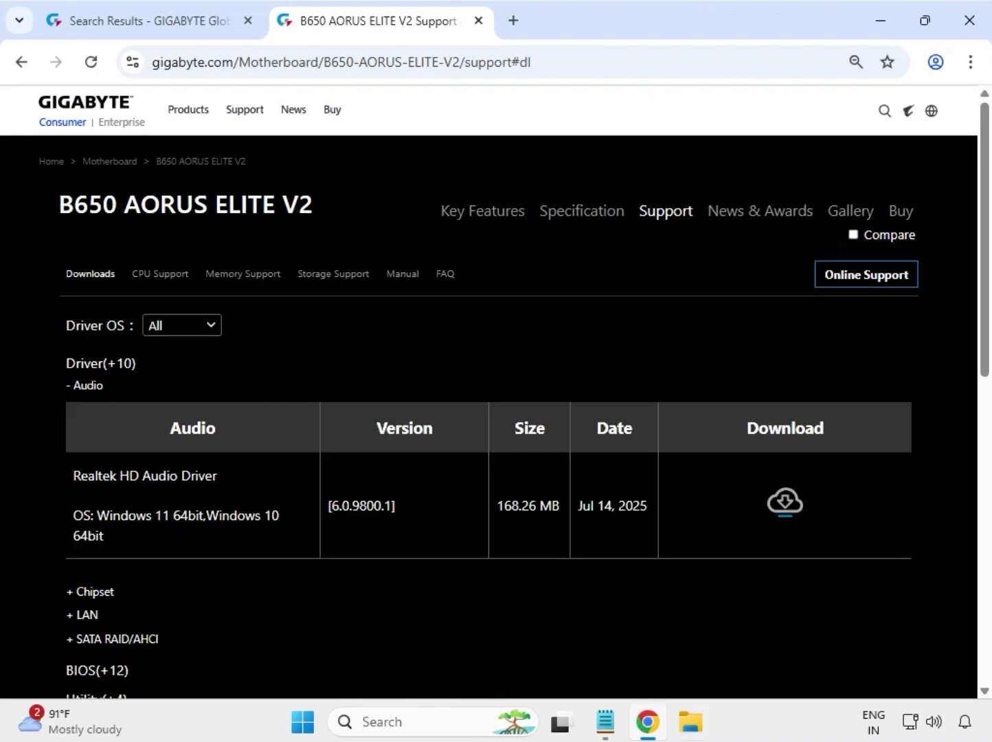
left_click(212, 327)
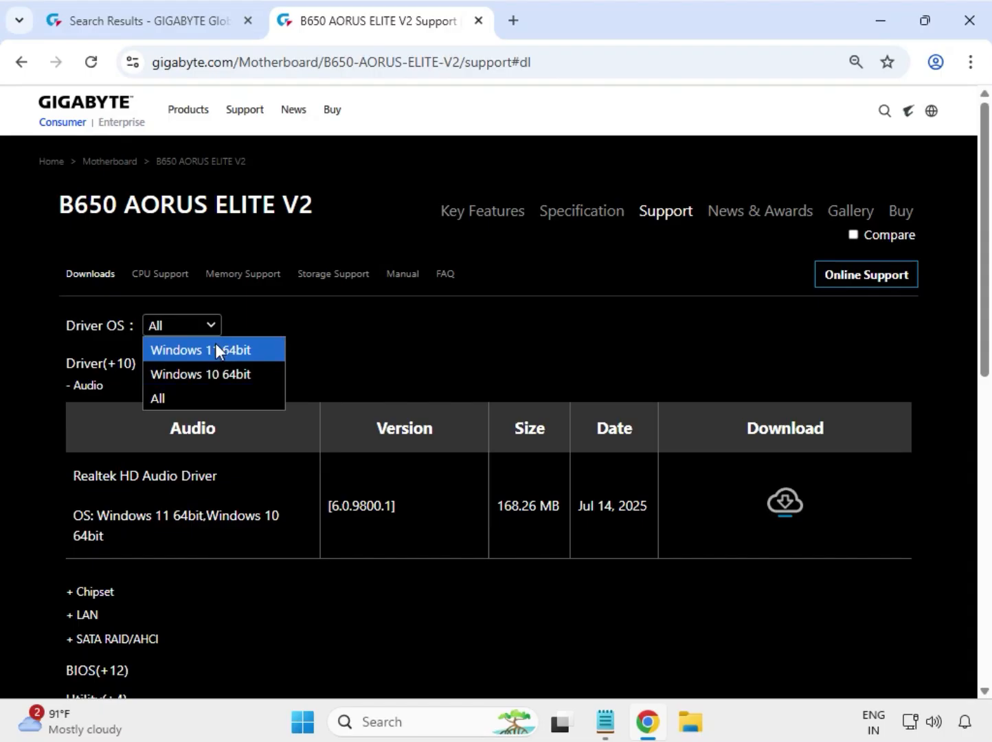
left_click(216, 345)
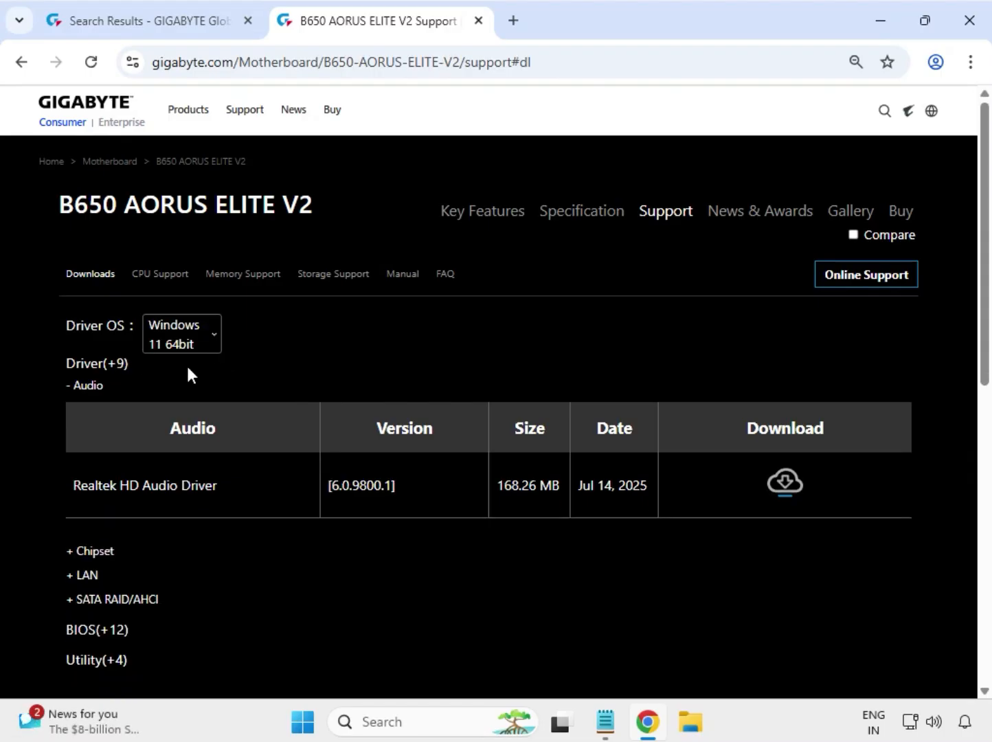
Download the Realtek HD Audio Driver version 6.0.9800.1 and the AMD Chipset Driver version 7.03.21.2116
left_click_drag(122, 479, 358, 488)
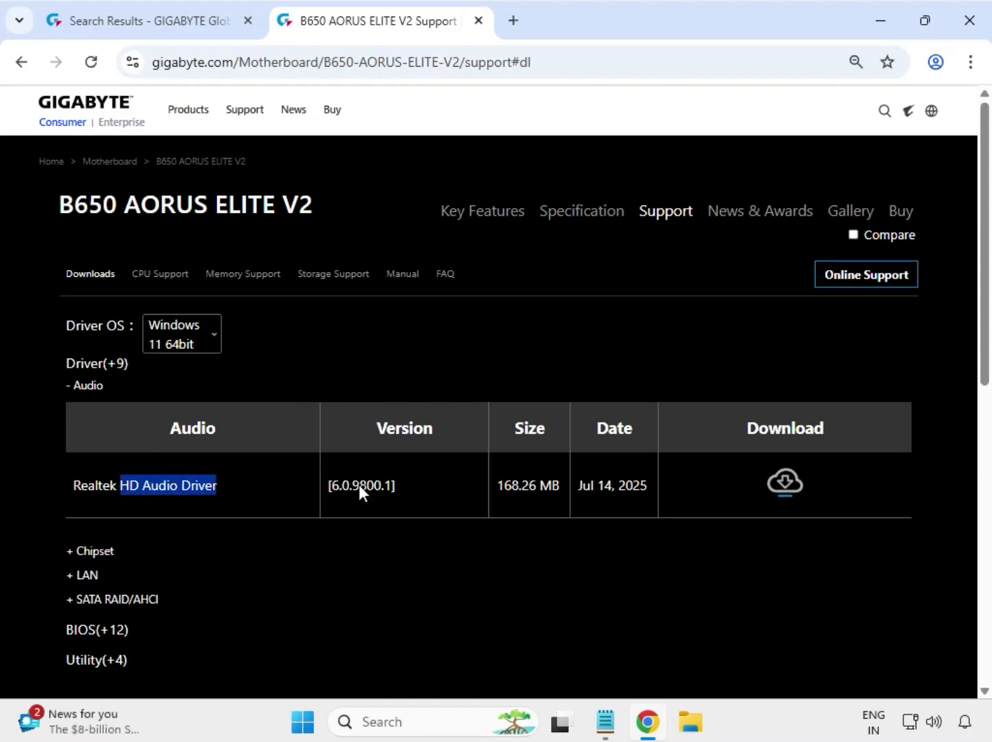
left_click(779, 496)
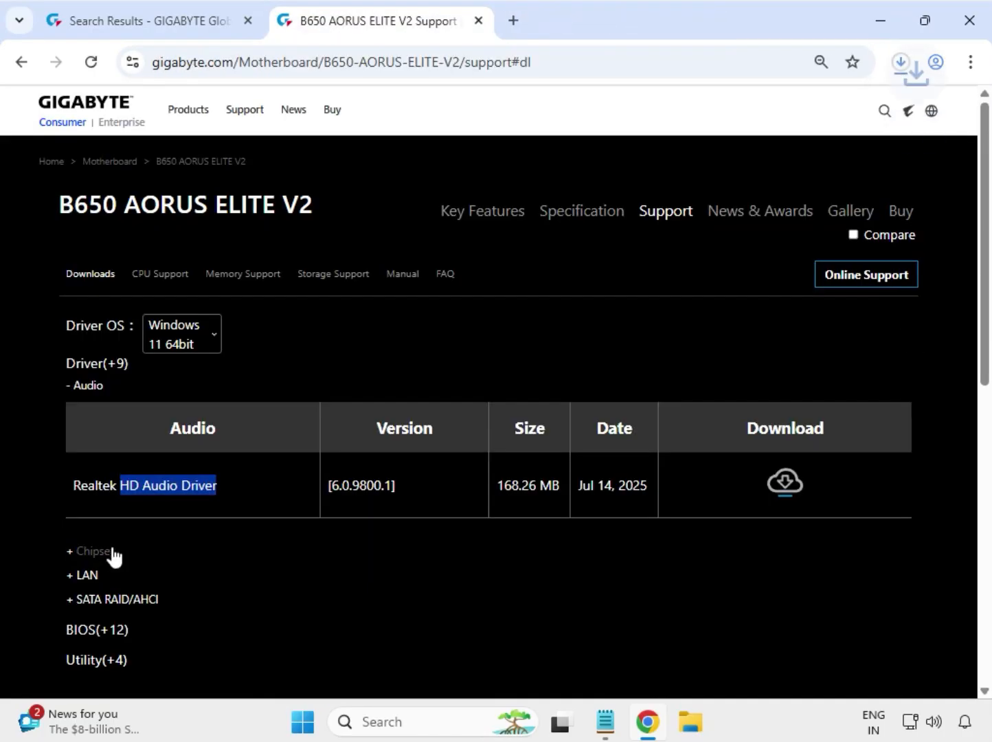
left_click_drag(112, 552, 182, 513)
left_click(95, 550)
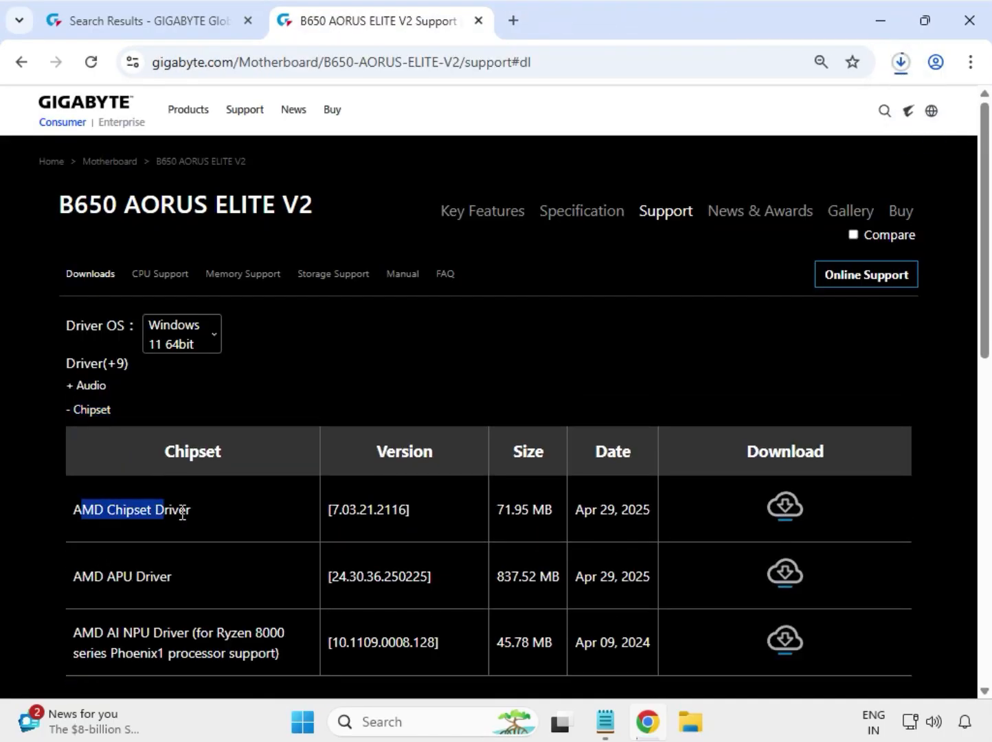
left_click(781, 517)
Download the Realtek LAN Driver version 11.24.0318.2025, then expand the Chipset driver list again
scroll(317, 626, "down", 4)
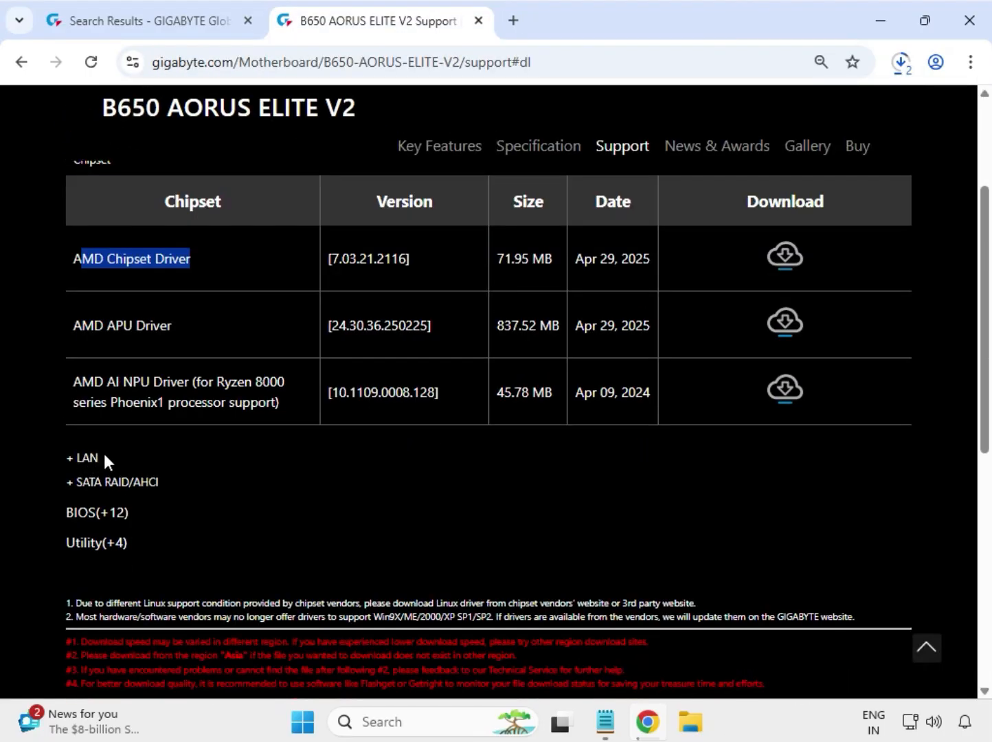
left_click_drag(104, 453, 75, 460)
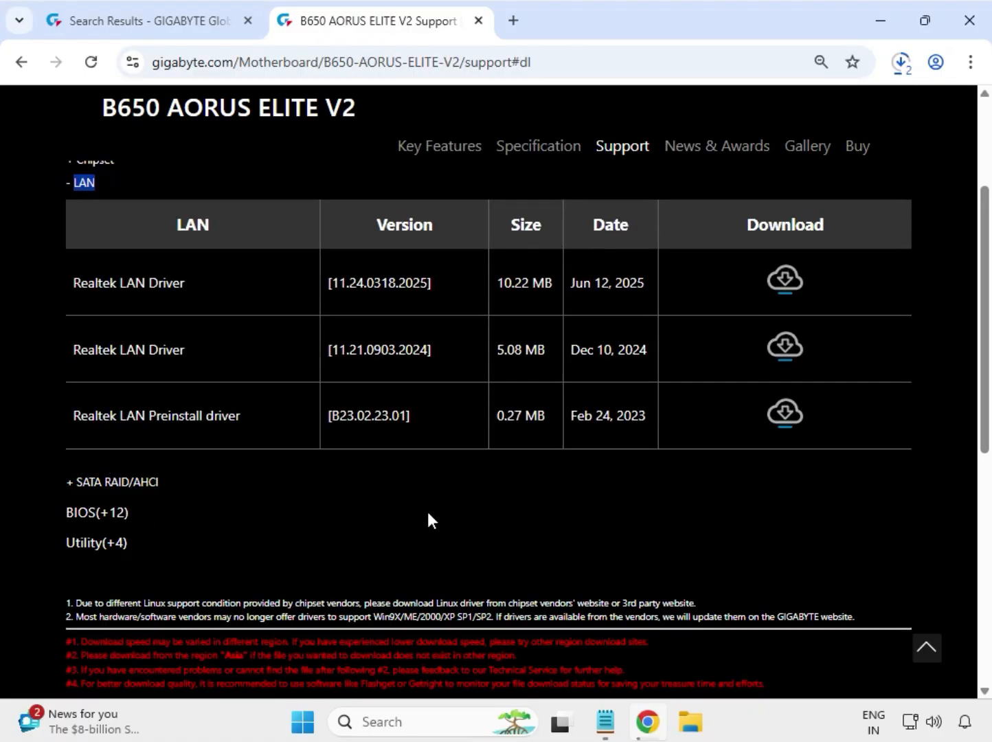
left_click(789, 275)
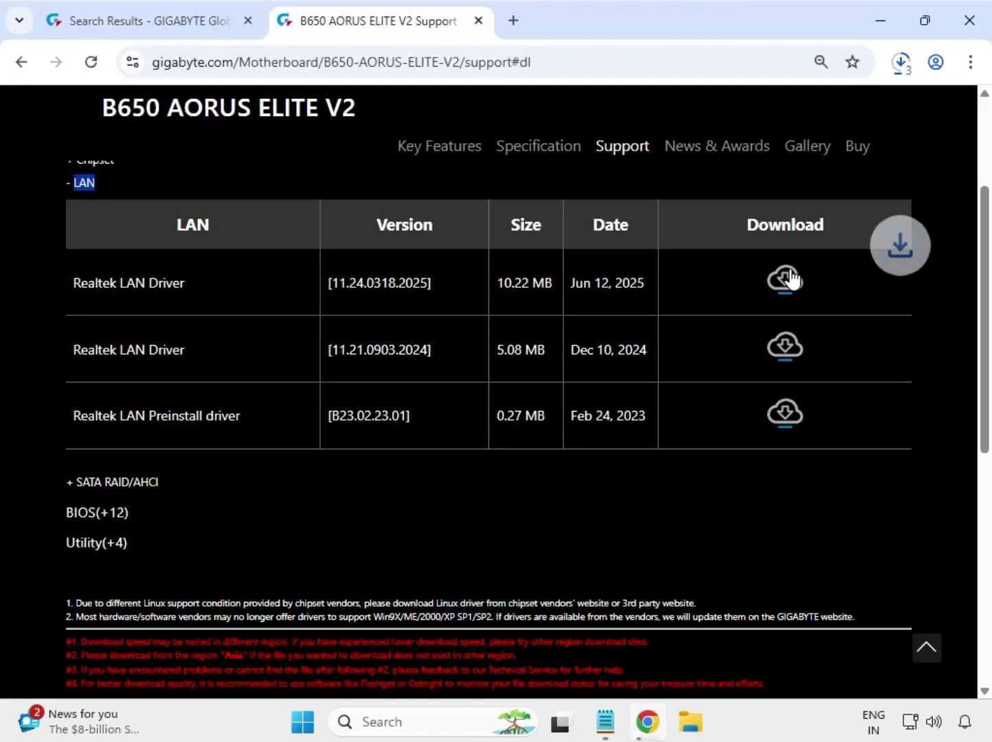
scroll(307, 358, "up", 3)
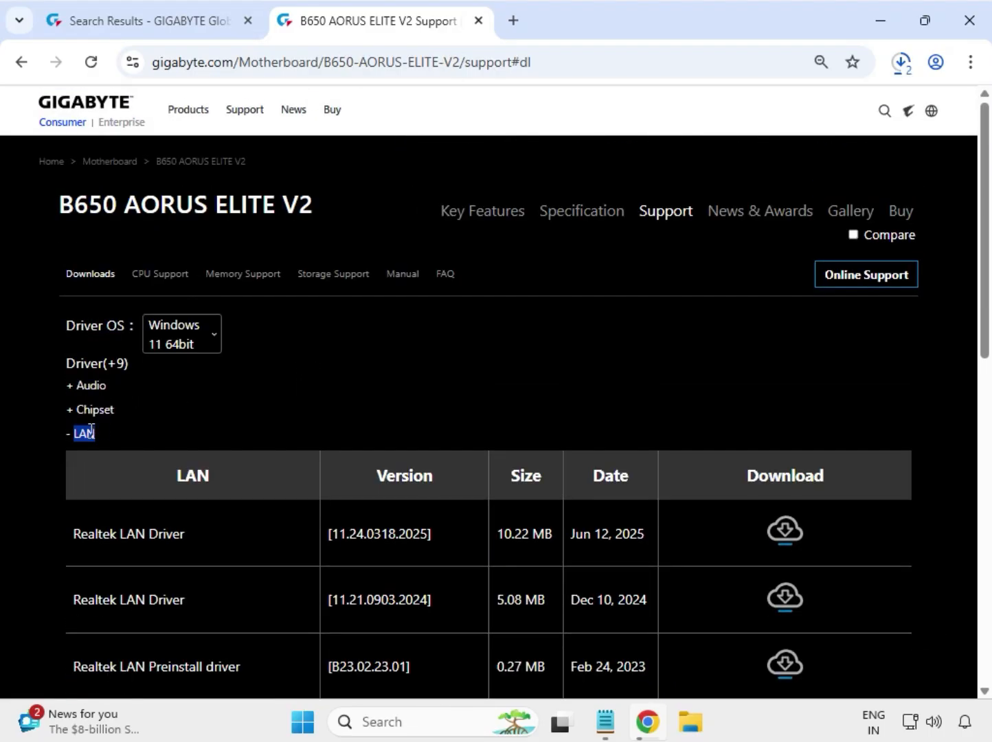
left_click(108, 411)
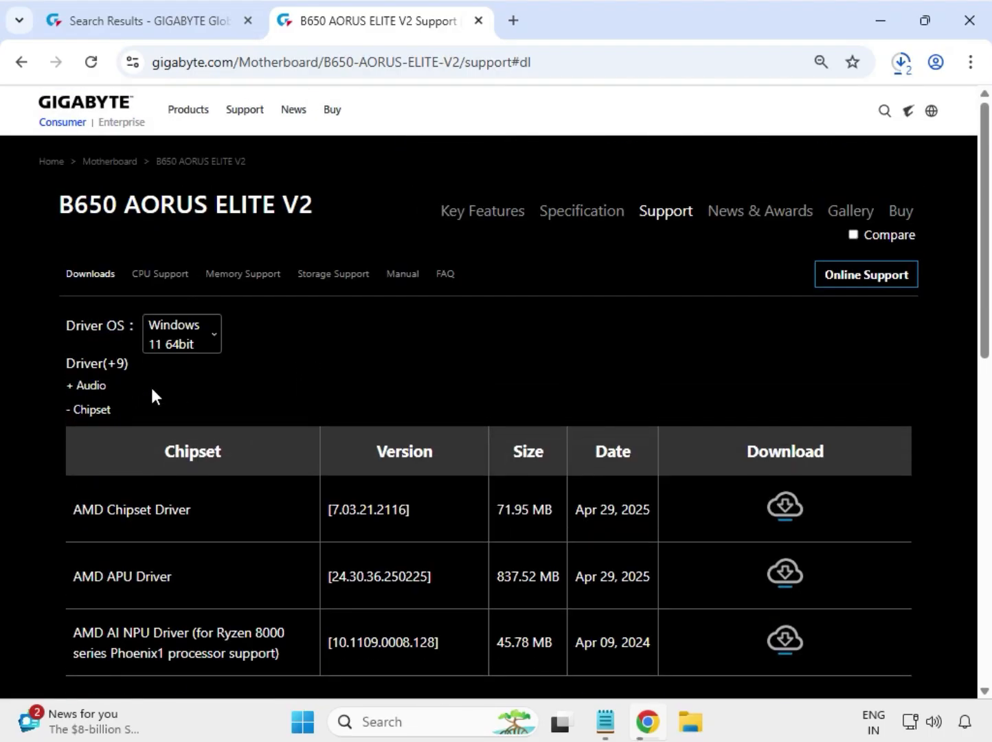
Open the full download history and show the downloaded LAN driver archive in its Downloads folder
left_click(902, 69)
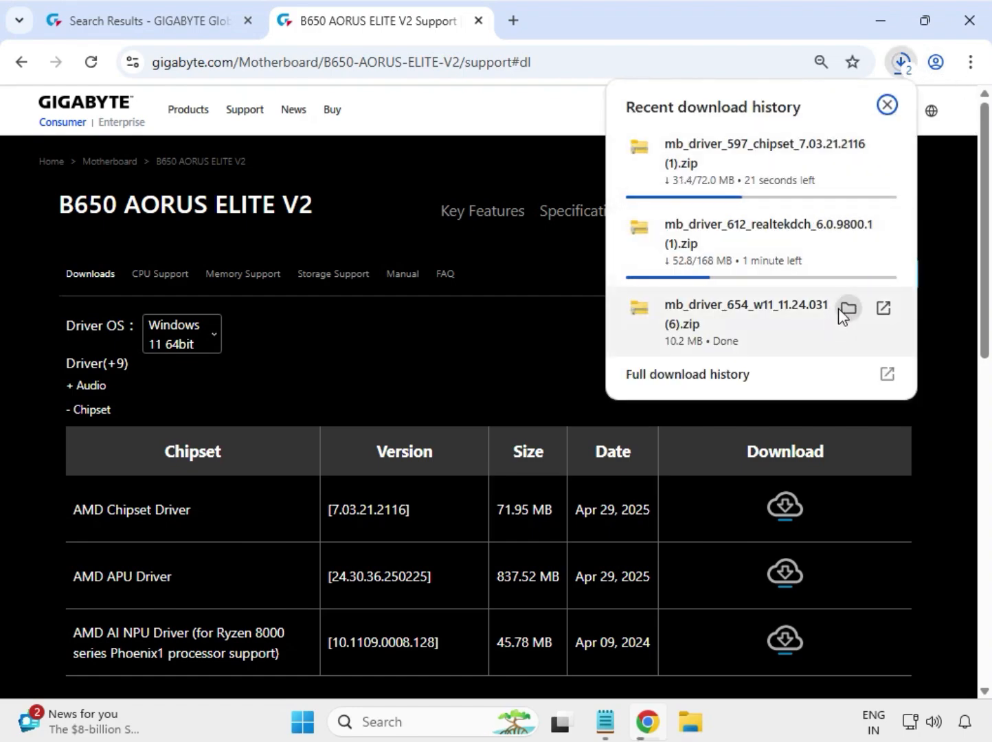
left_click(970, 64)
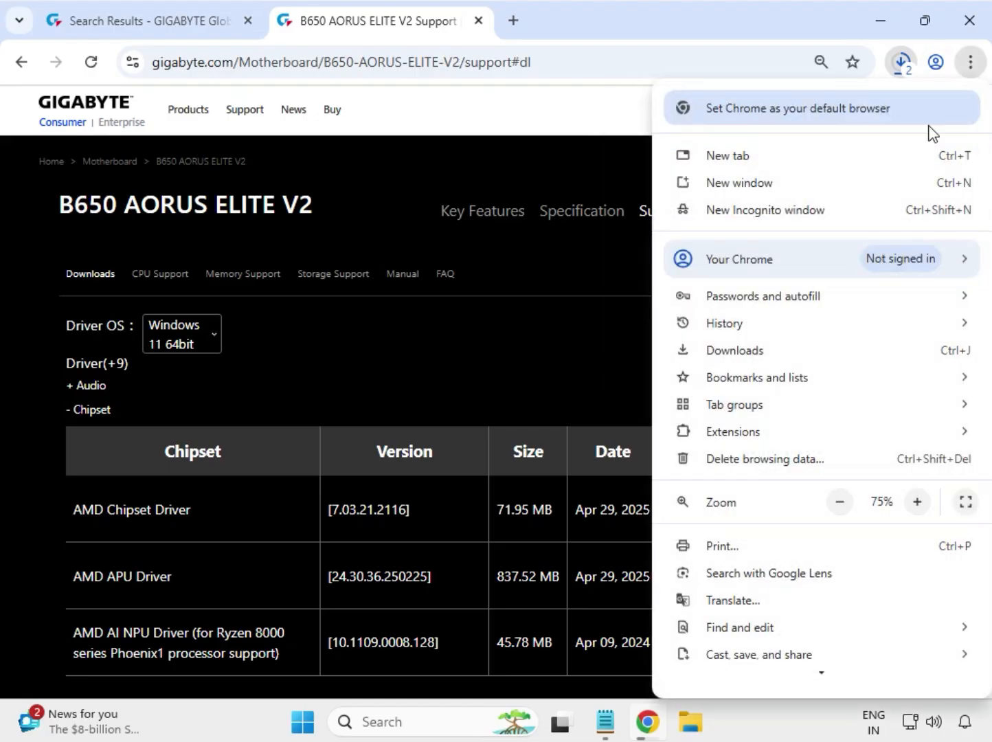
left_click(745, 360)
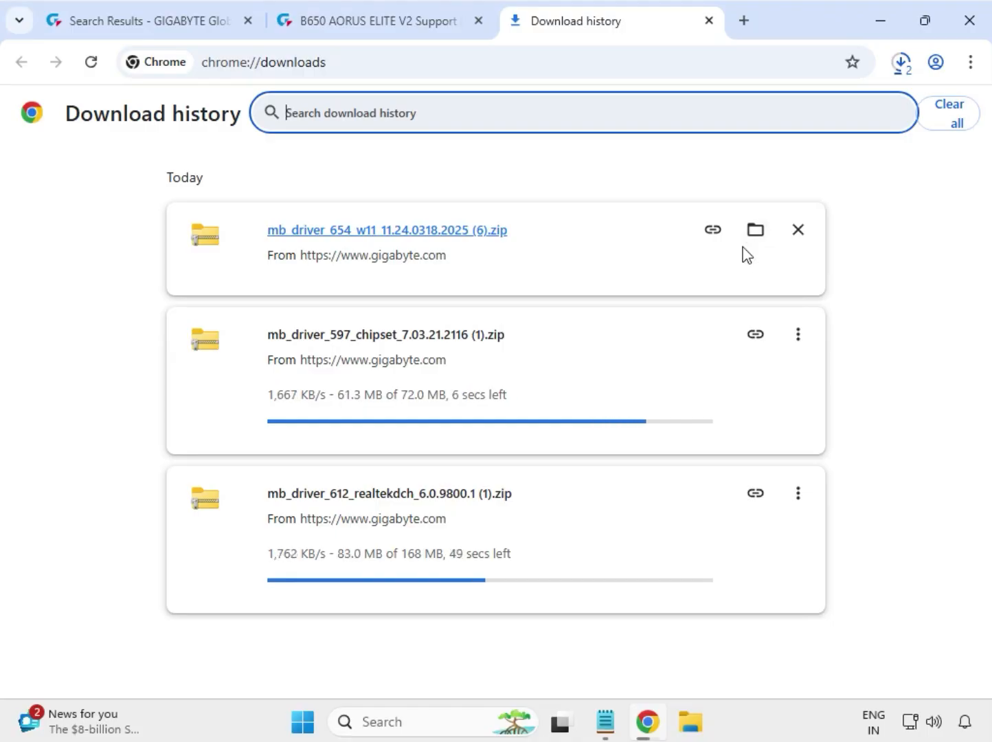
left_click(755, 237)
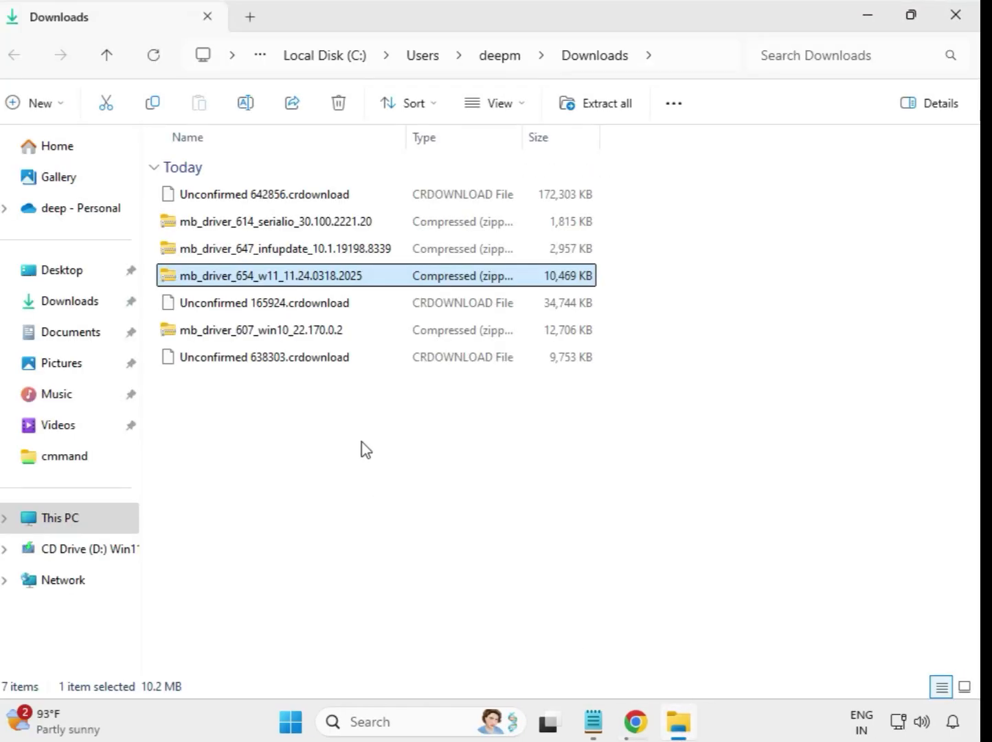
left_click_drag(362, 445, 339, 190)
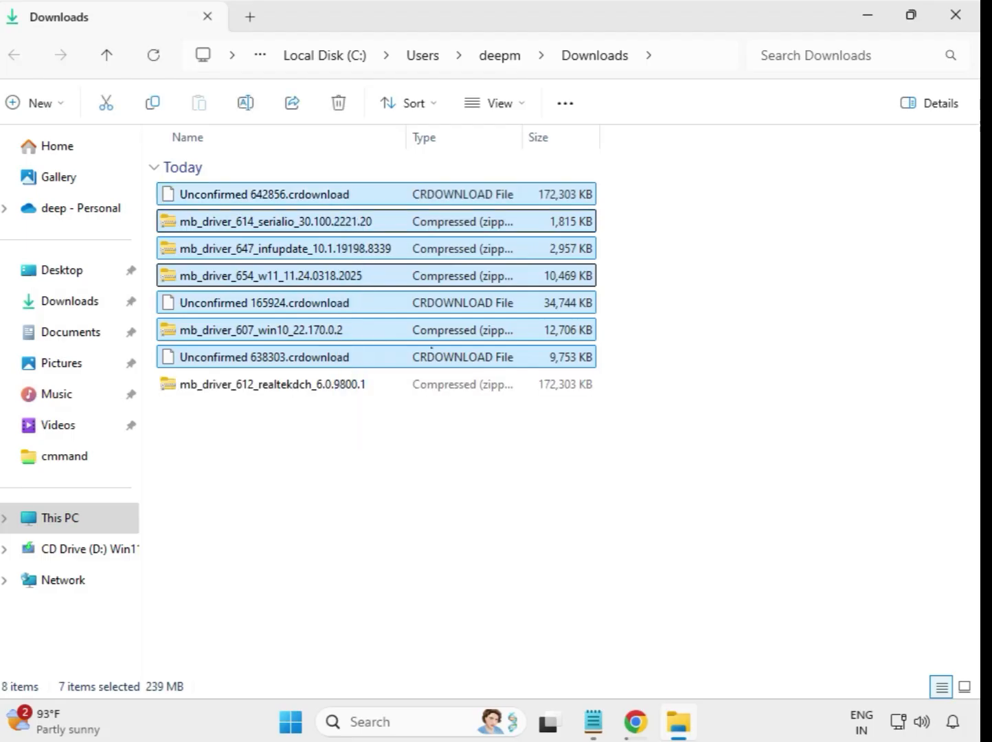
left_click(549, 467)
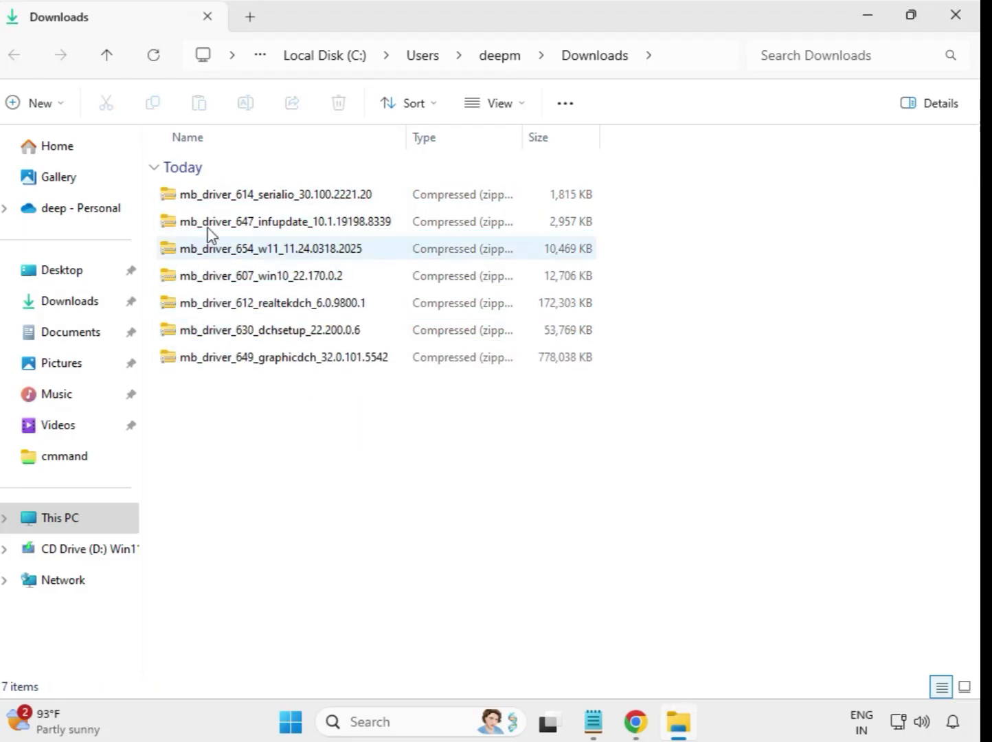
Extract the mb_driver_614_serialio_30.100.2221.20 archive to its default folder in Downloads and close the extracted folder's window
left_click(257, 201)
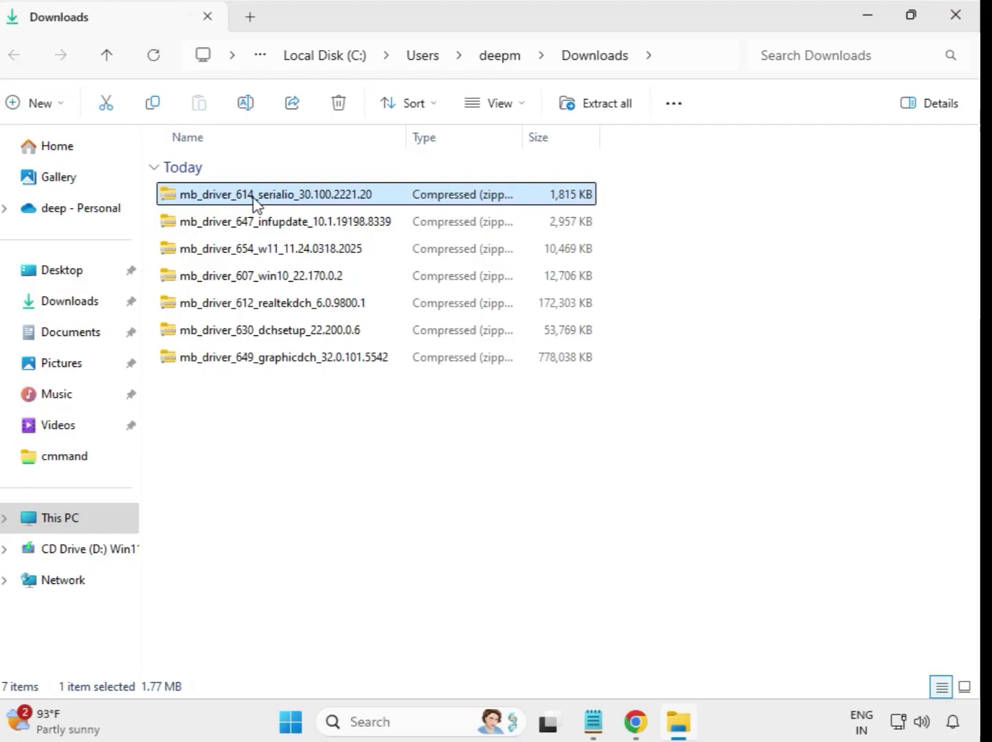
right_click(254, 200)
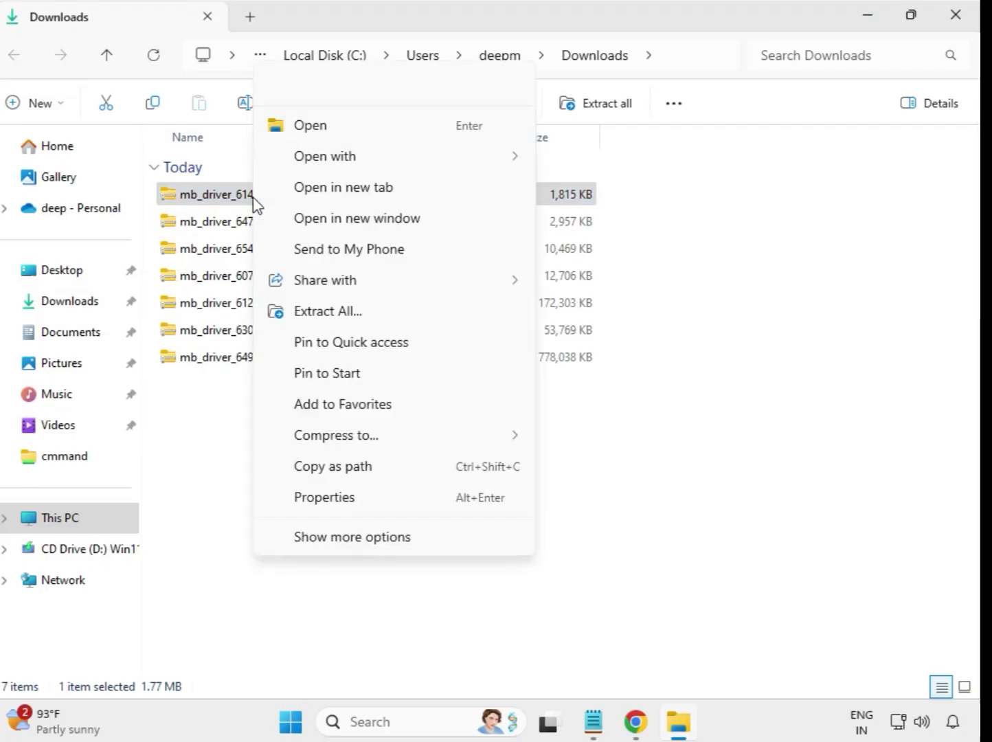
left_click(334, 312)
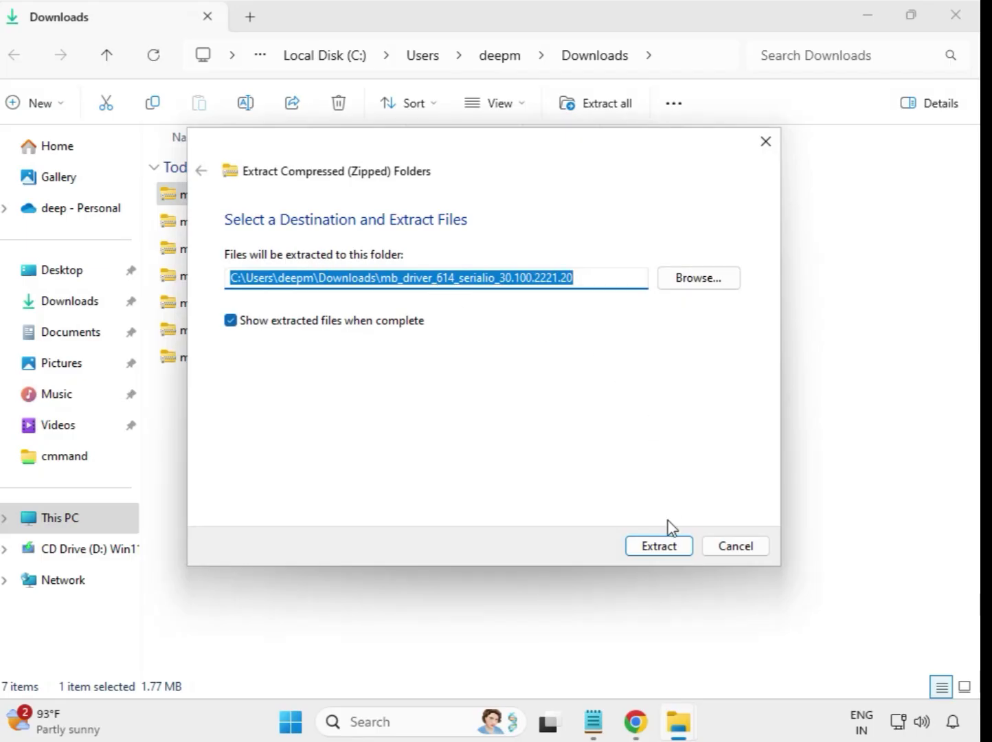
left_click(670, 550)
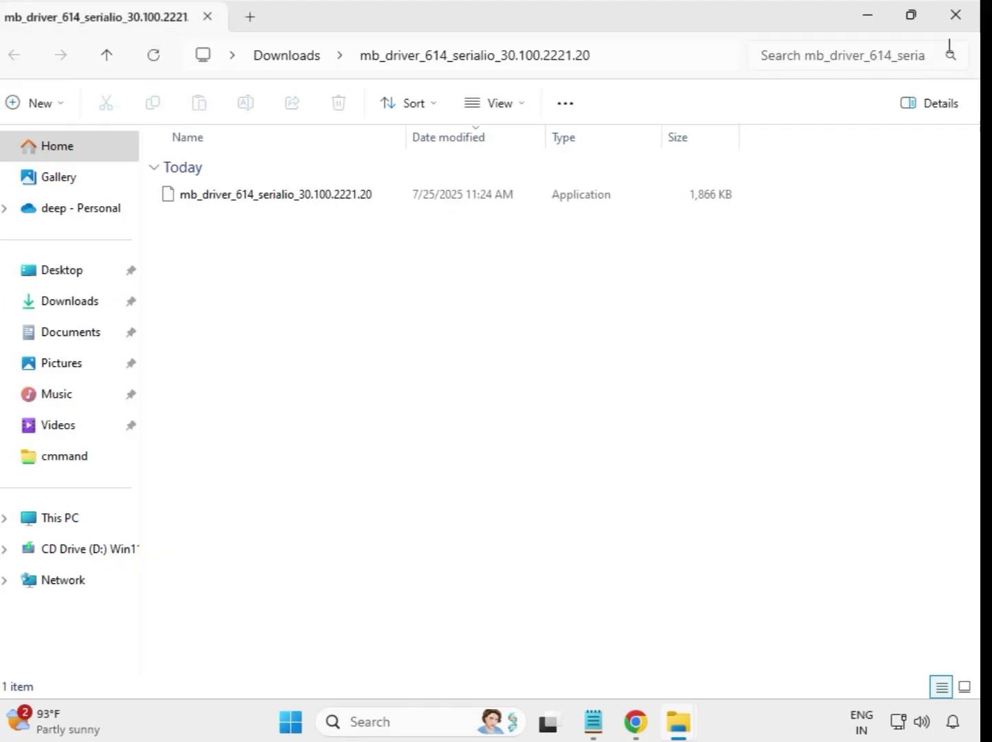
left_click(959, 22)
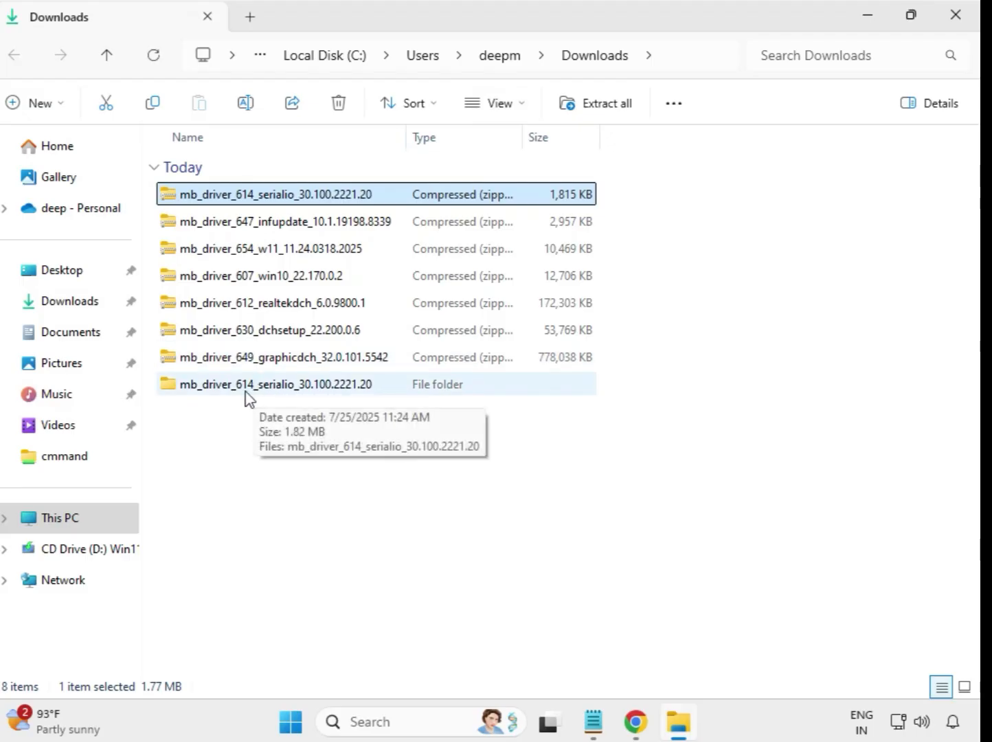
left_click(195, 383)
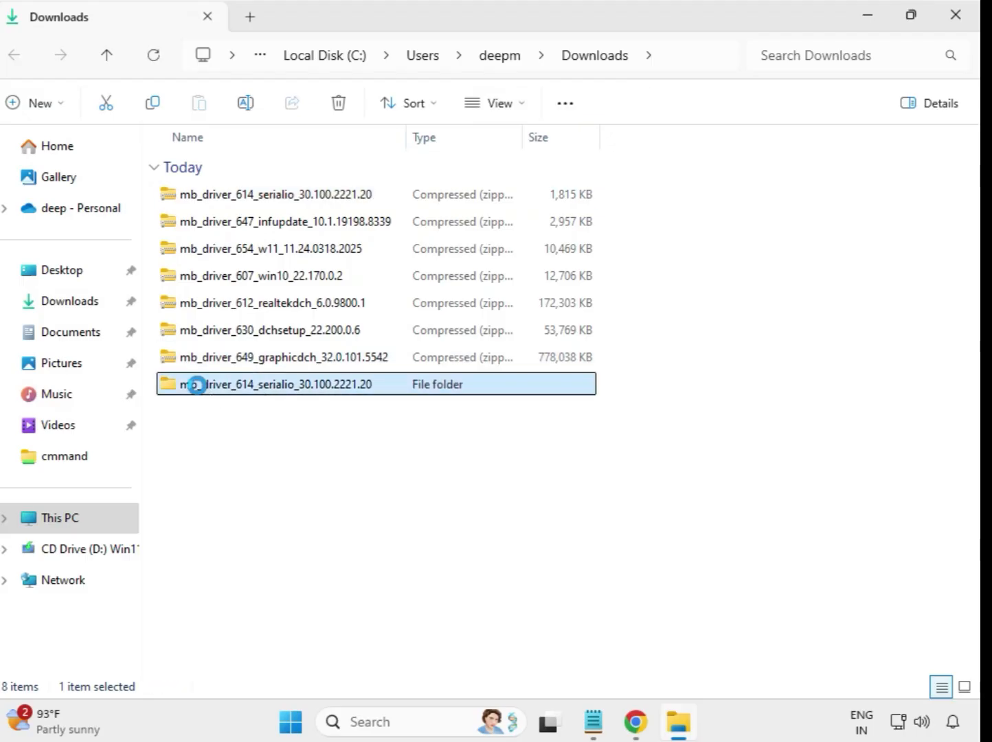
Extract the mb_driver_647_infupdate_10.1.19198.8339 archive to its default folder and close the extracted folder's window
left_click(261, 232)
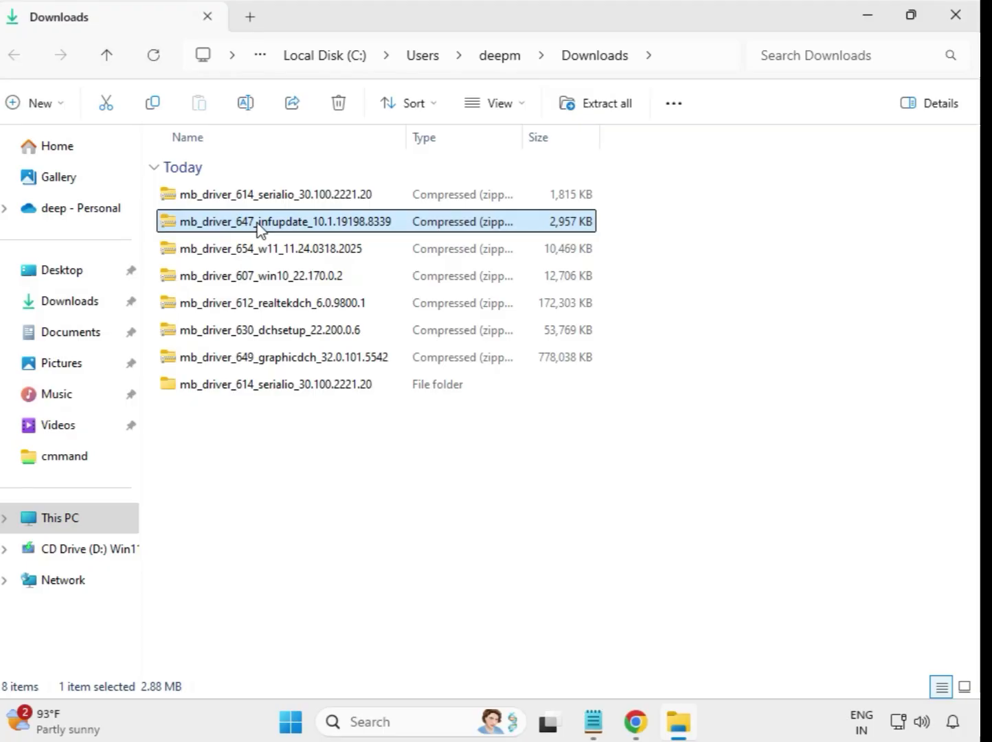
right_click(259, 228)
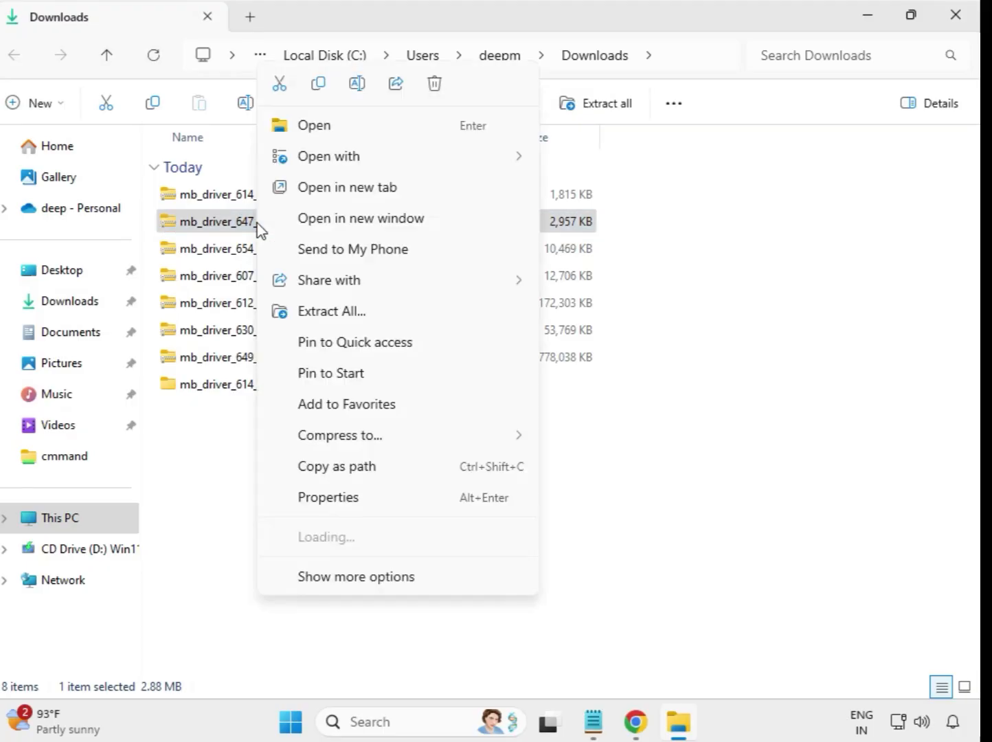
left_click(333, 312)
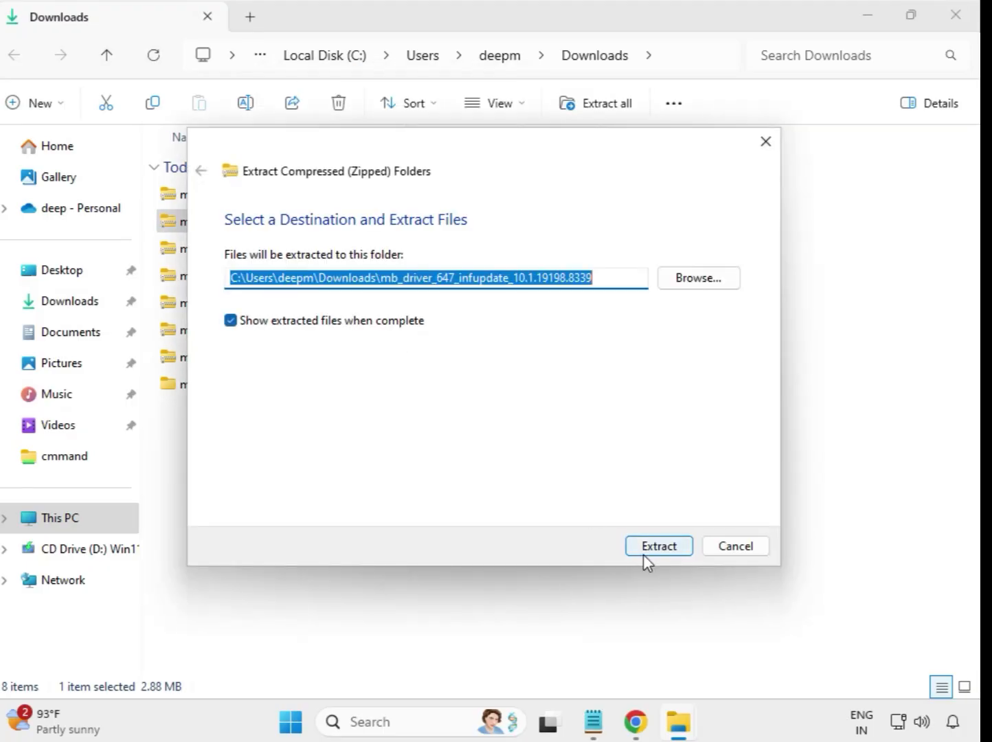
left_click(647, 550)
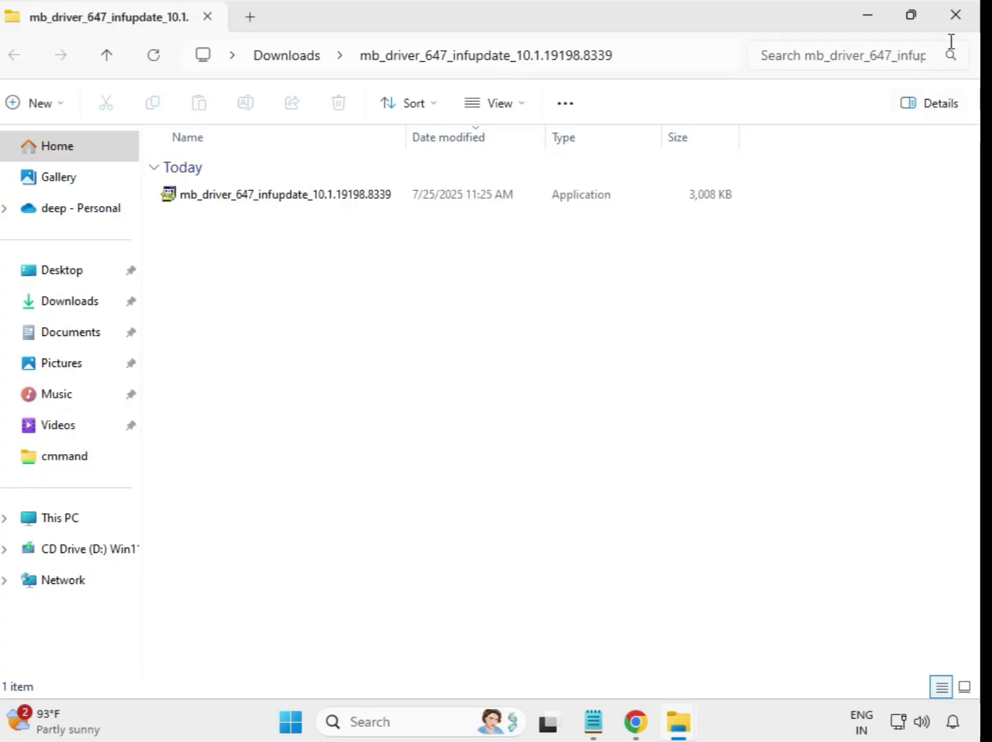
left_click(955, 18)
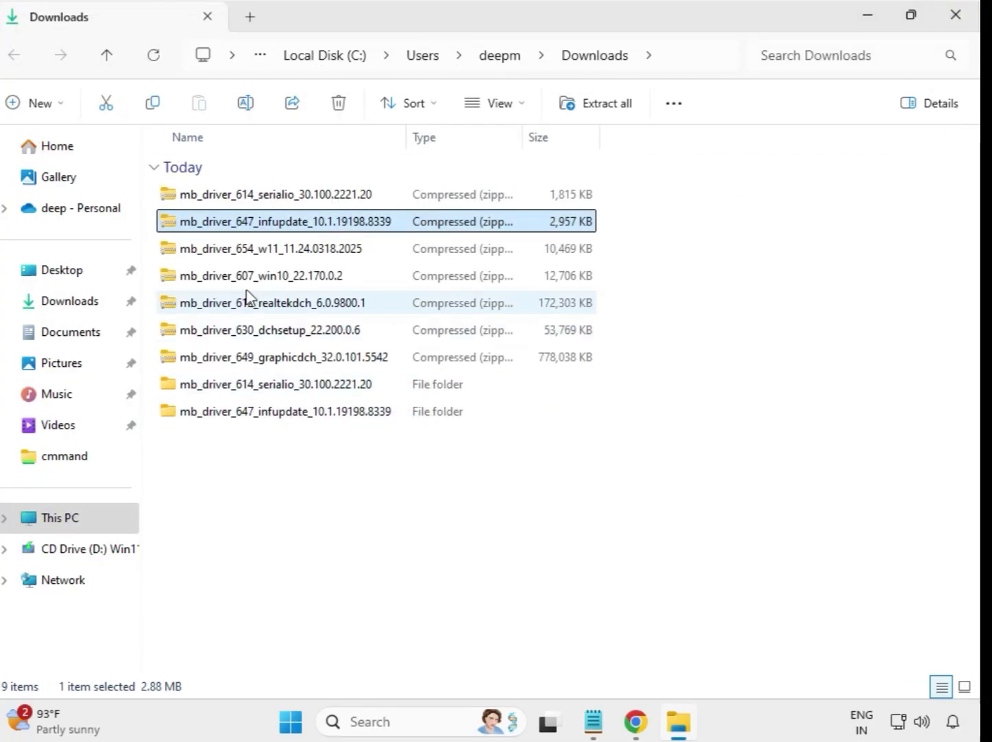
Extract the mb_driver_654_w11_11.24.0318.2025 LAN driver archive to its default folder in Downloads
left_click(252, 259)
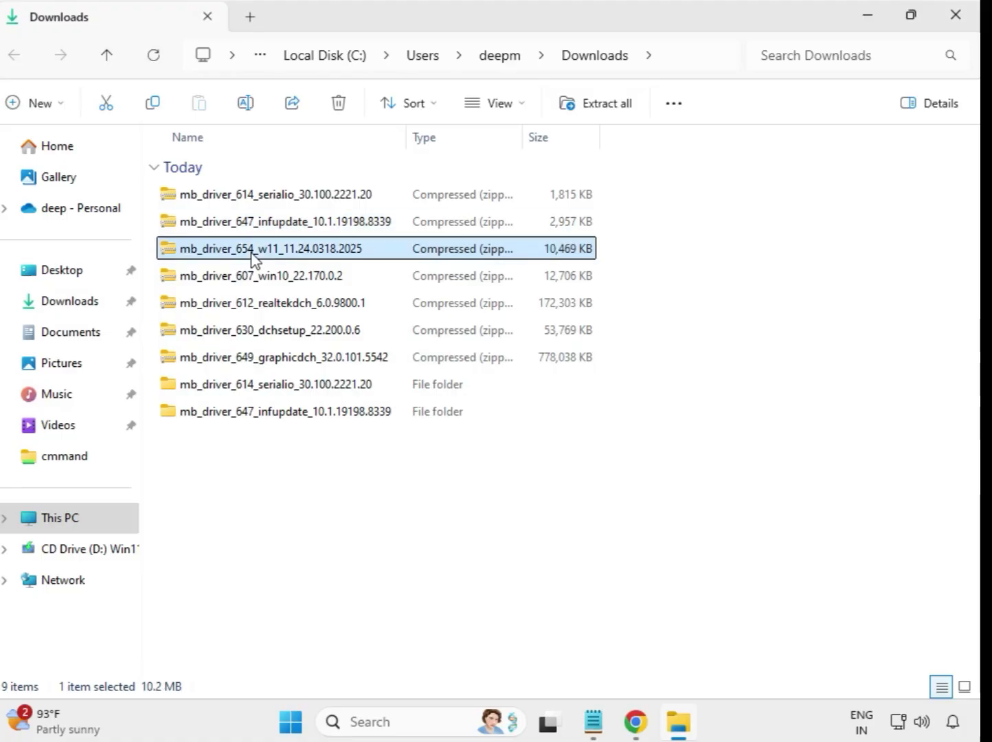
right_click(253, 259)
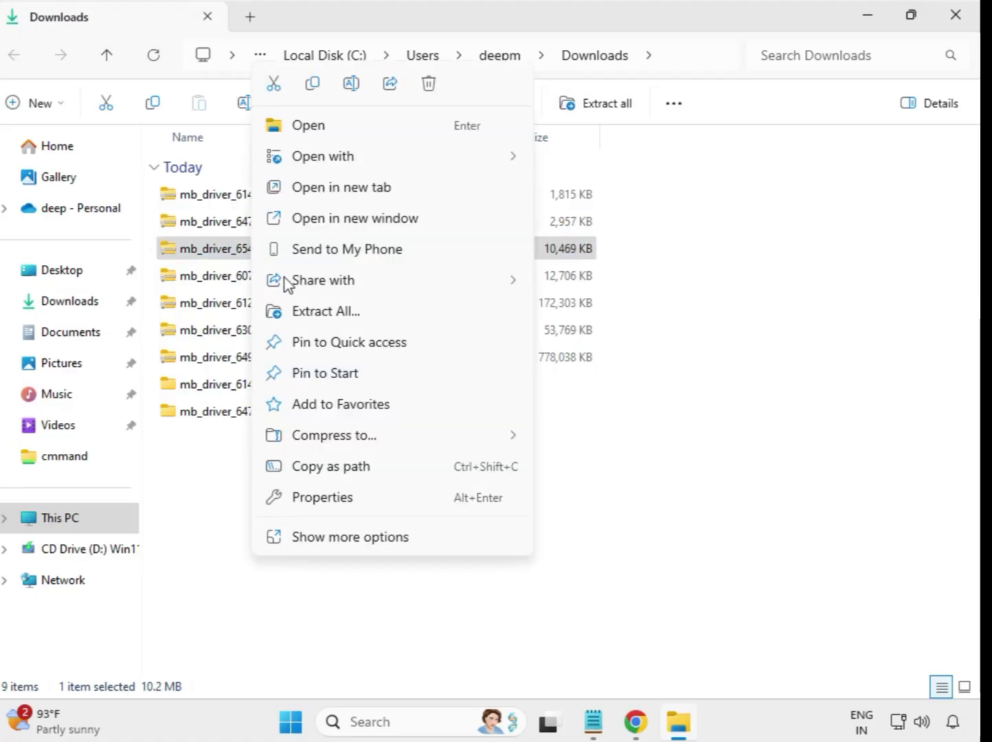
left_click(342, 312)
left_click(646, 549)
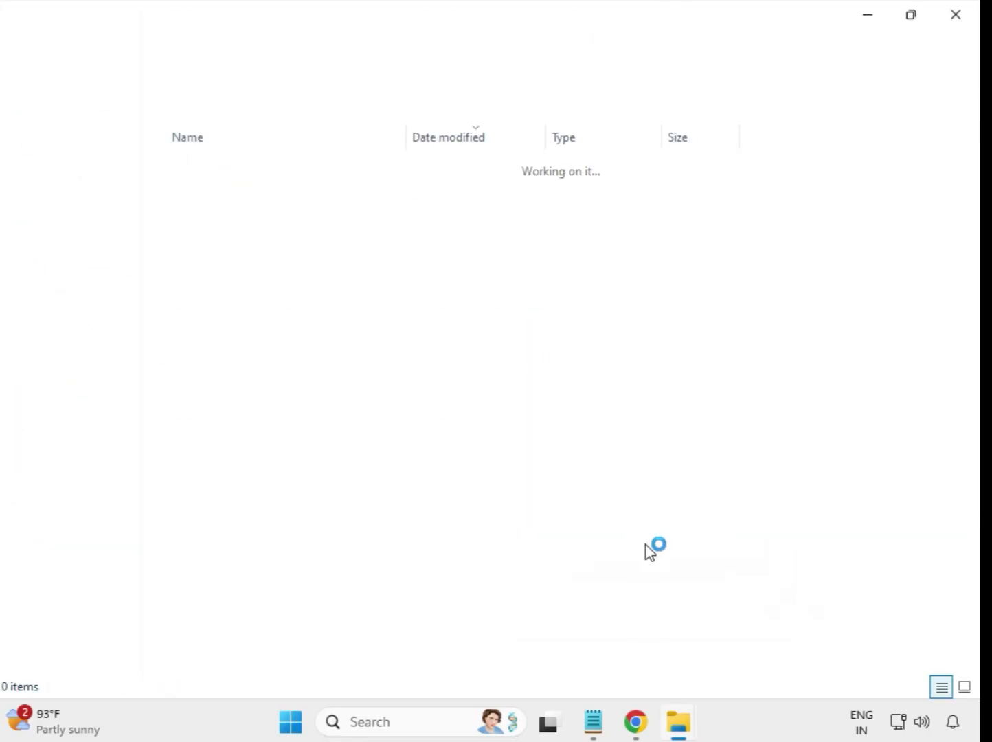
Close the extracted LAN driver window, extract the mb_driver_607_win10_22.170.0.2 archive to its default folder, and close the resulting window
left_click(957, 16)
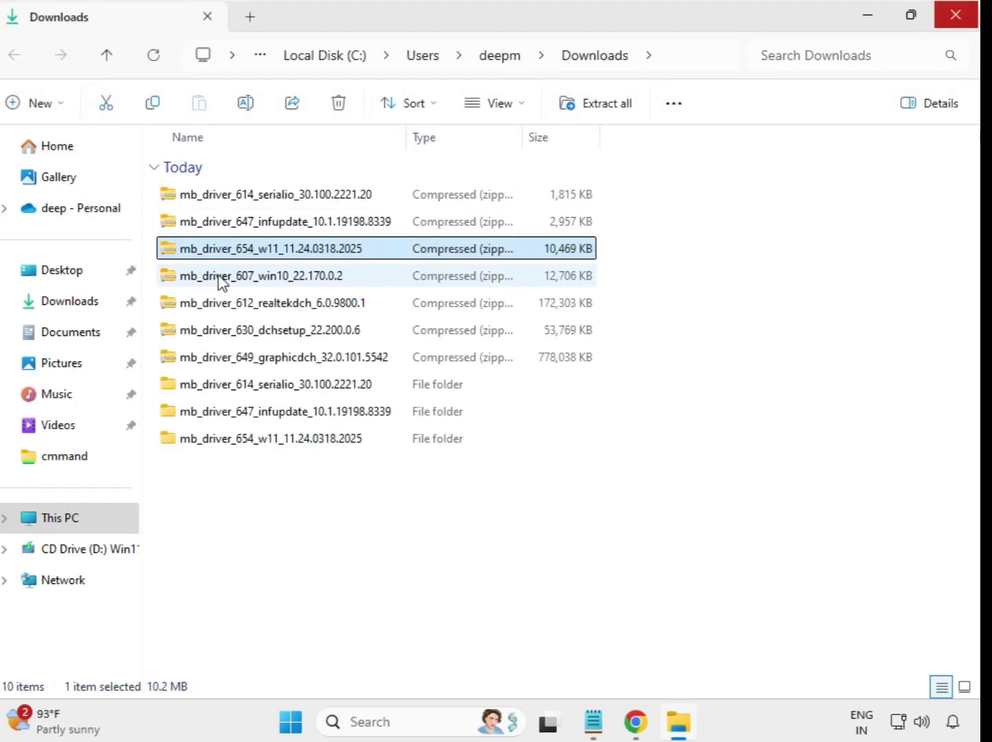
left_click(223, 281)
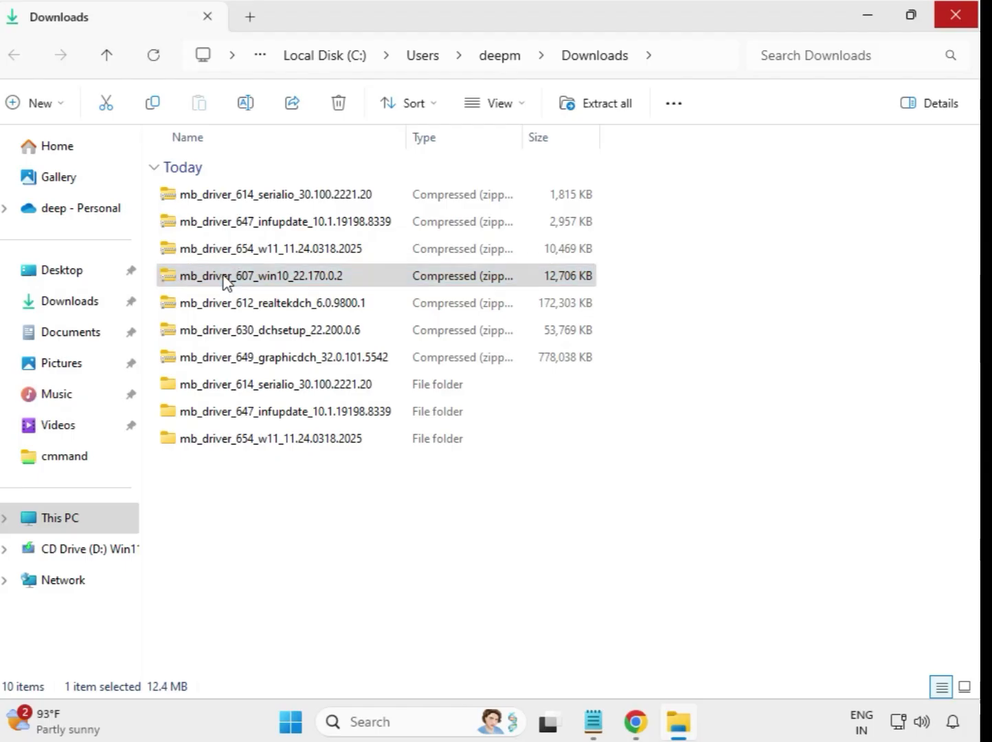
right_click(223, 282)
left_click(304, 313)
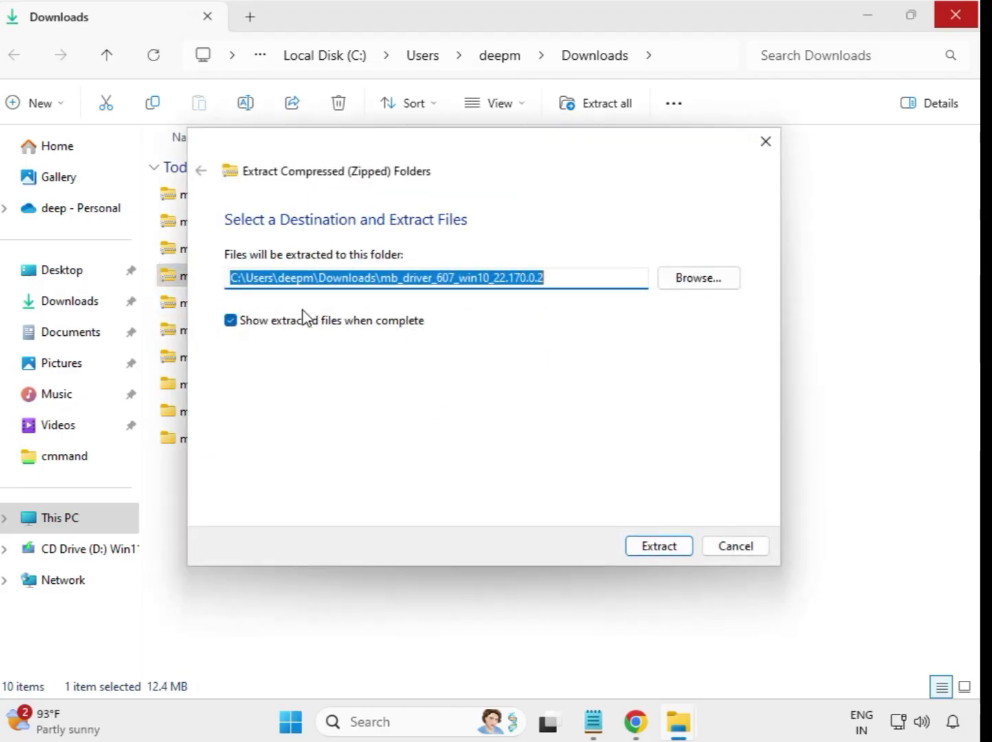
left_click(667, 547)
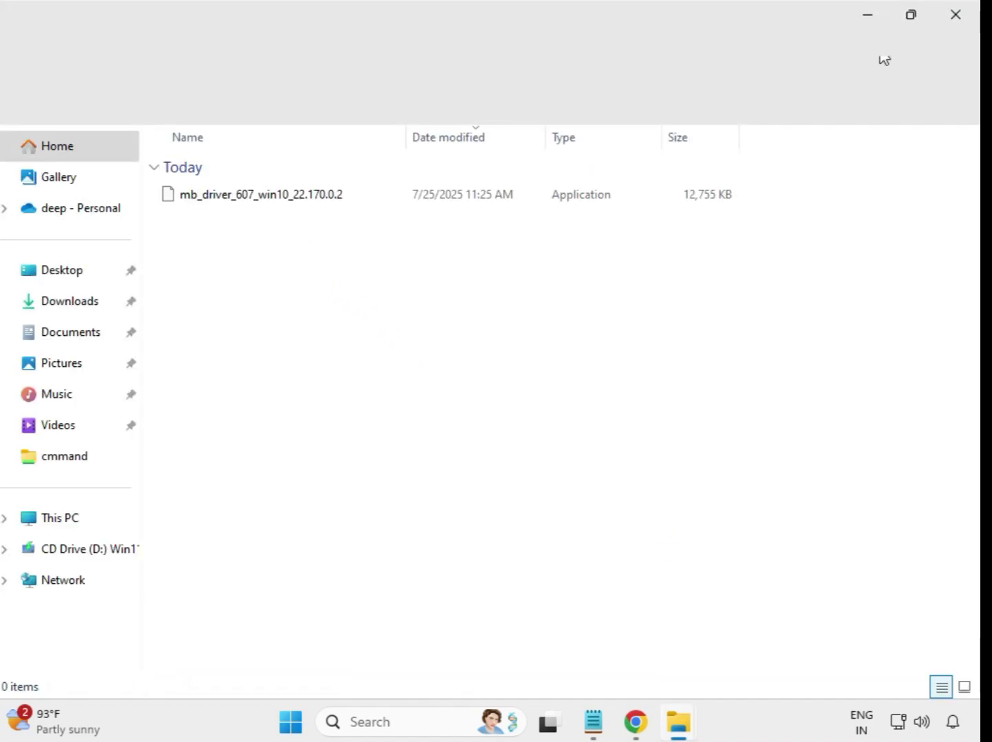
left_click(963, 12)
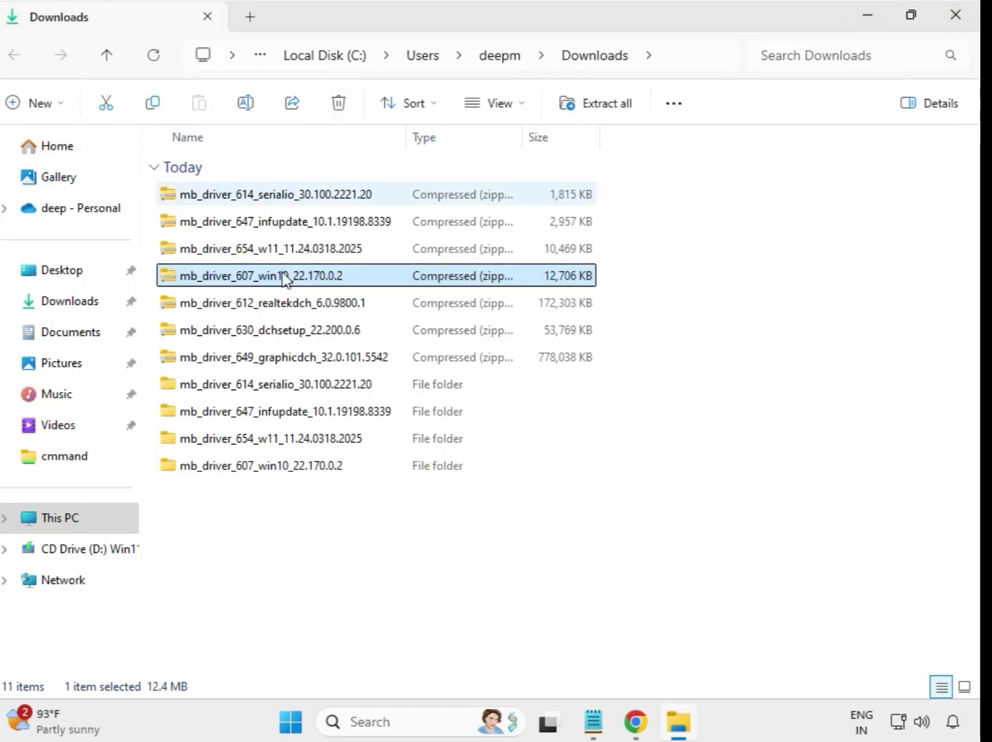
Extract the mb_driver_612_realtekdch_6.0.9800.1 audio driver archive to its default folder in Downloads and close the extracted folder's window
left_click(281, 312)
right_click(281, 312)
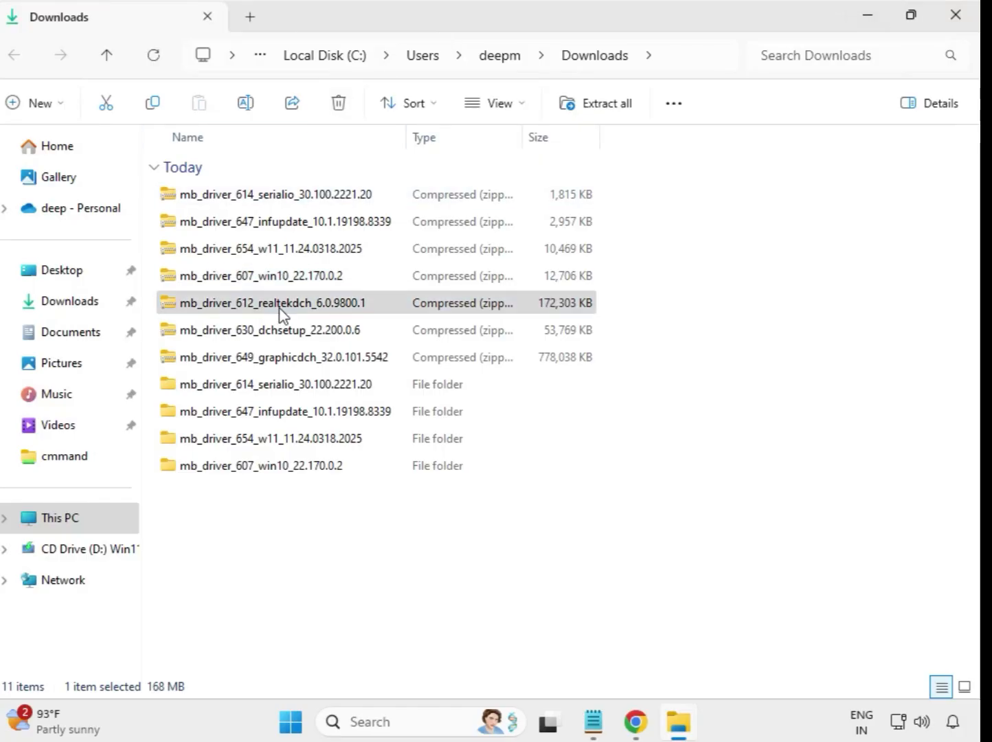
left_click(383, 312)
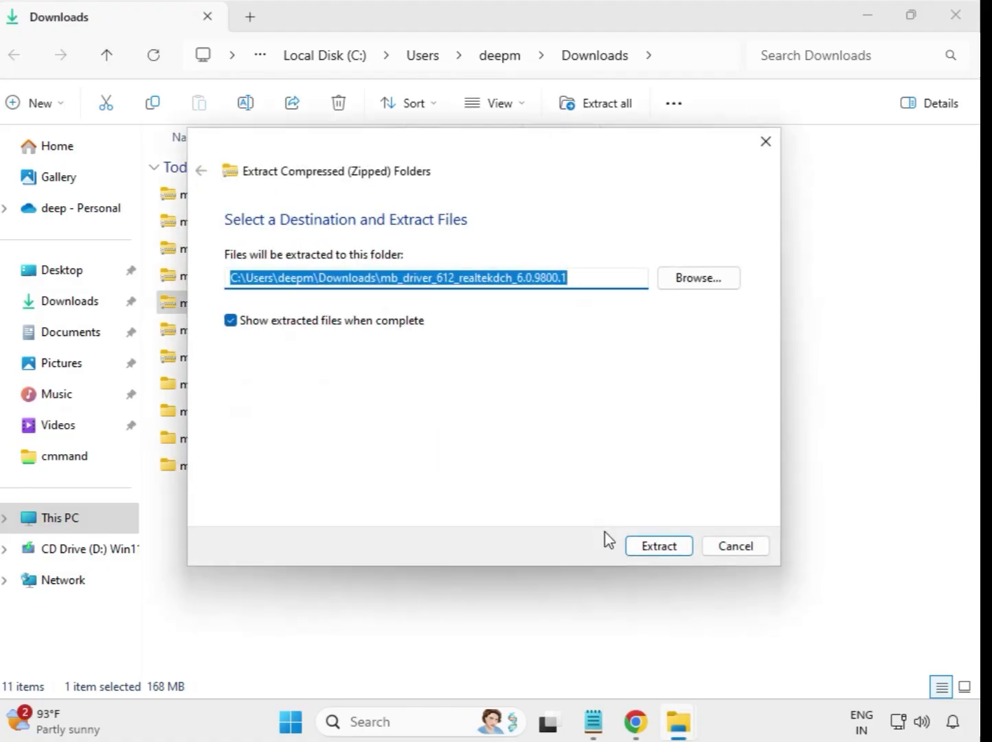
left_click(650, 555)
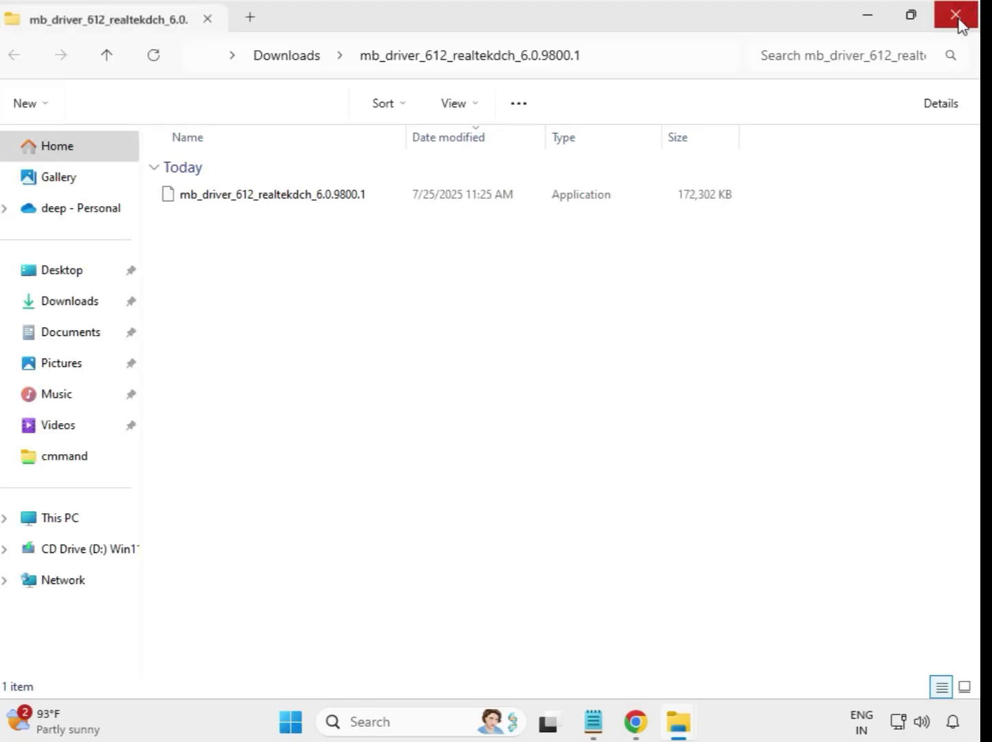
left_click(960, 18)
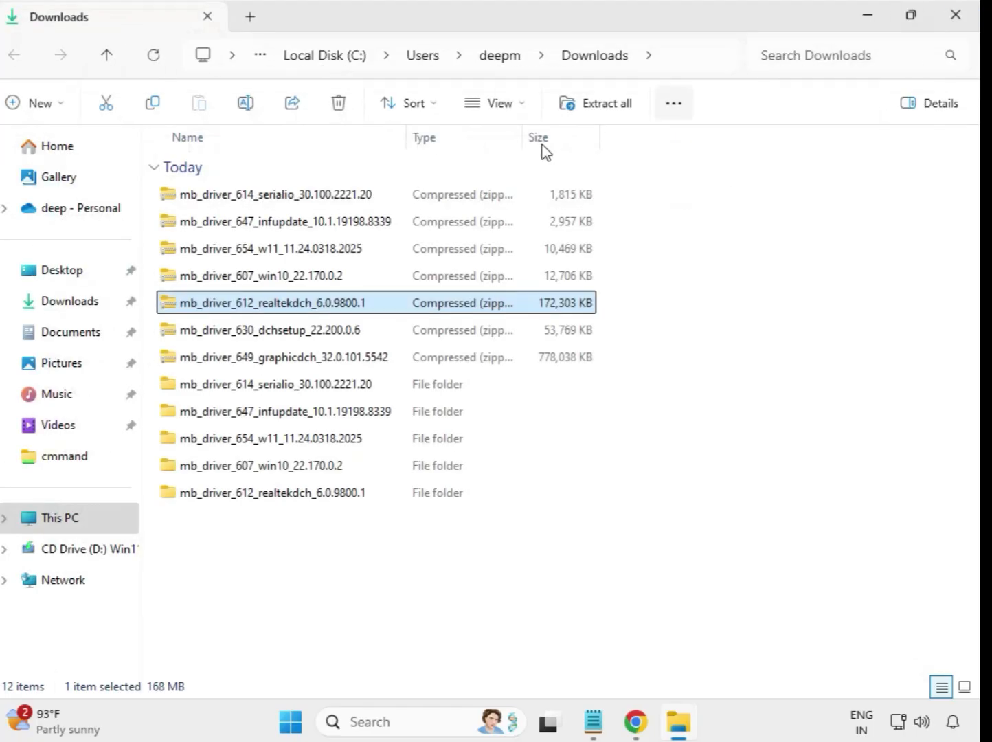
Extract the mb_driver_630_dchsetup_22.200.0.6 archive to its default folder in Downloads and close the extracted folder's window
left_click(274, 334)
right_click(274, 334)
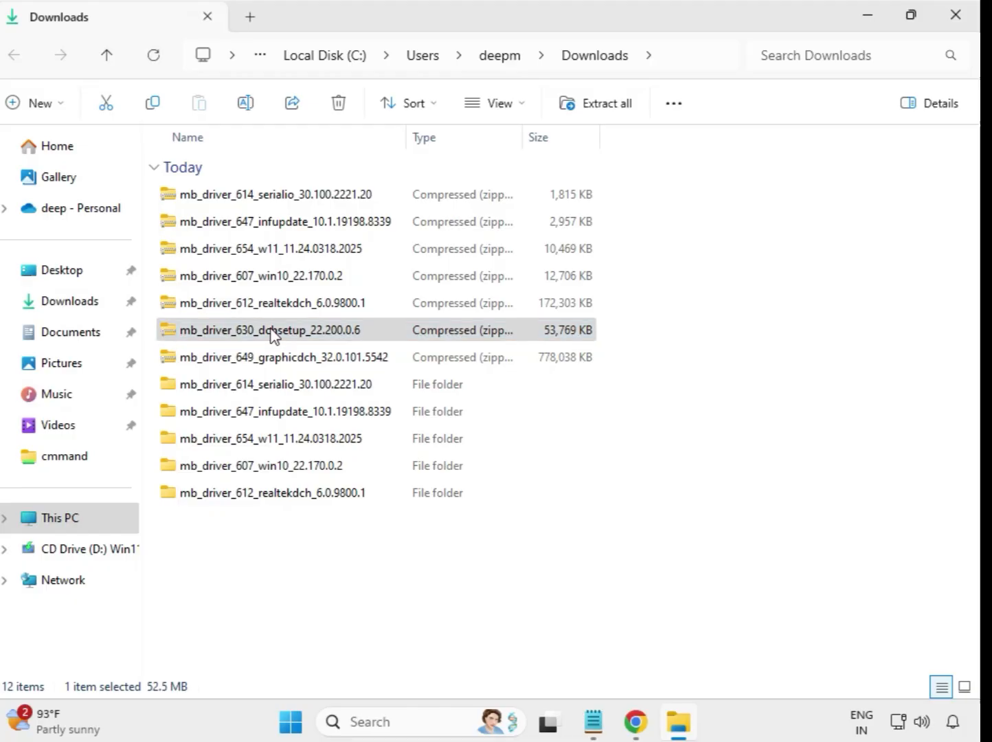
left_click(343, 323)
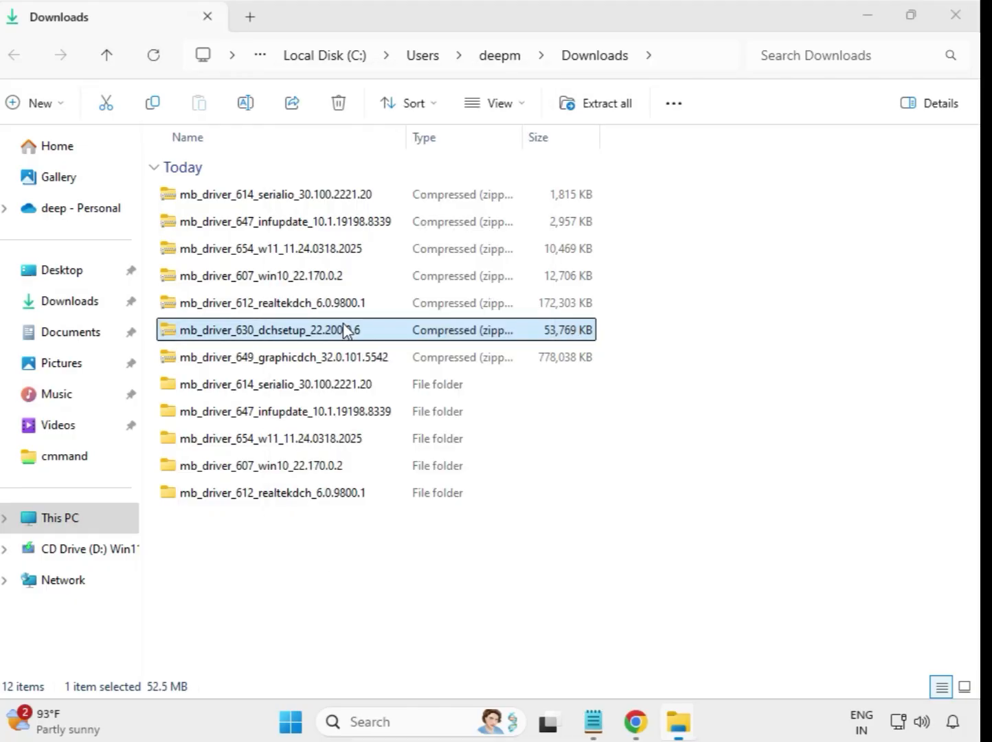
left_click(655, 548)
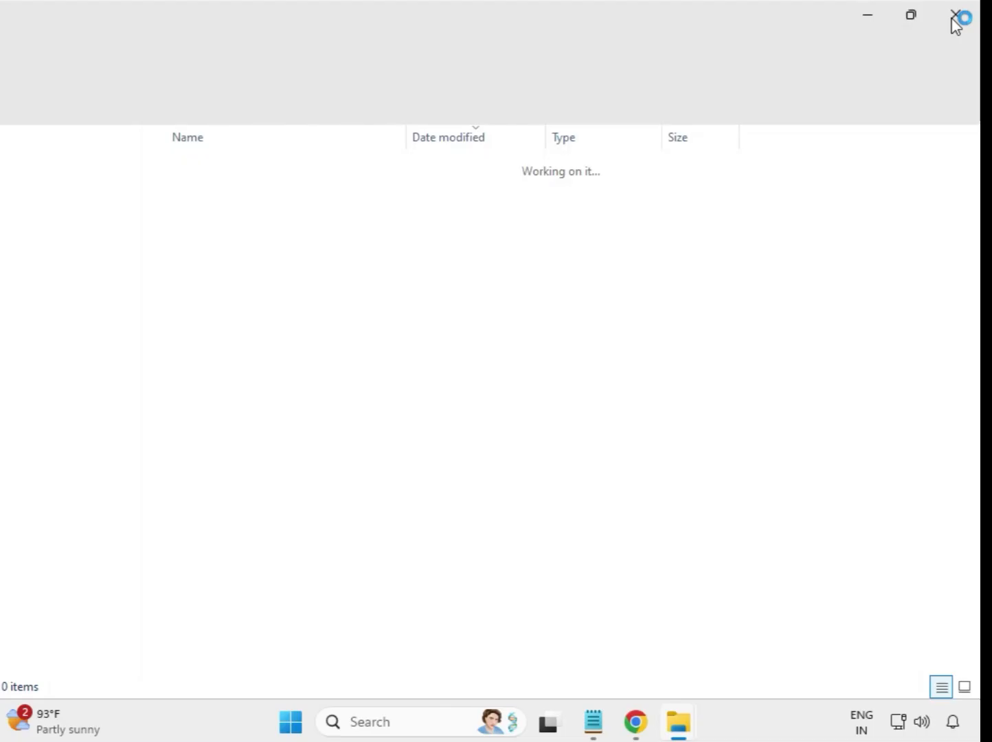
left_click(955, 15)
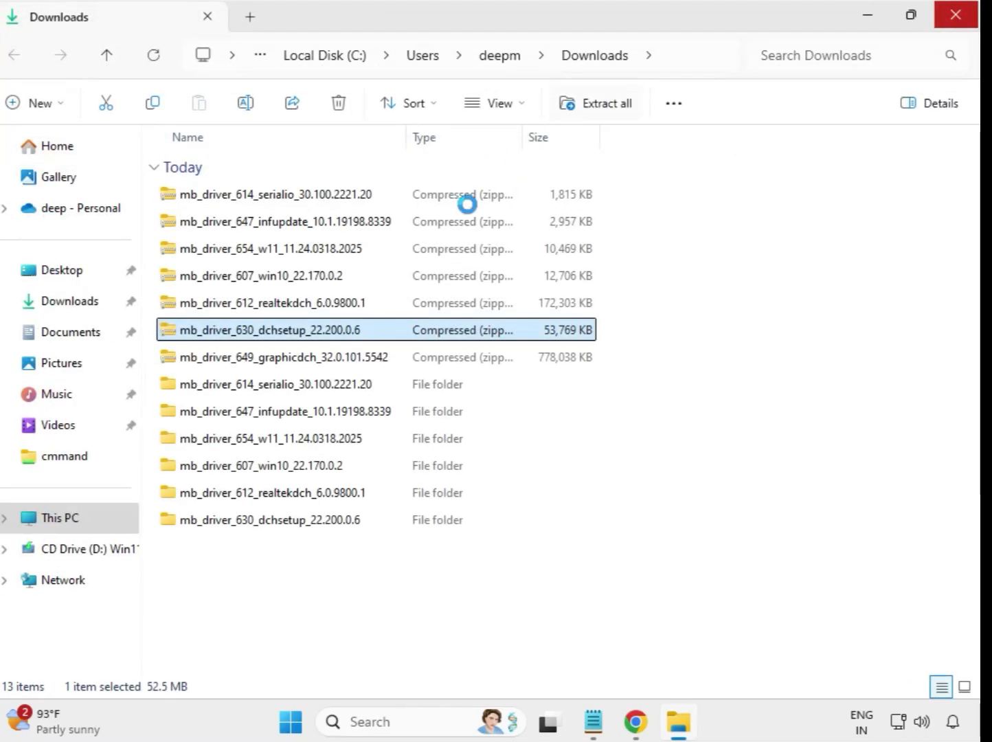
Extract the mb_driver_649_graphicdch_32.0.101.5542 graphics driver archive to its default folder and close the extracted folder's window
left_click(300, 363)
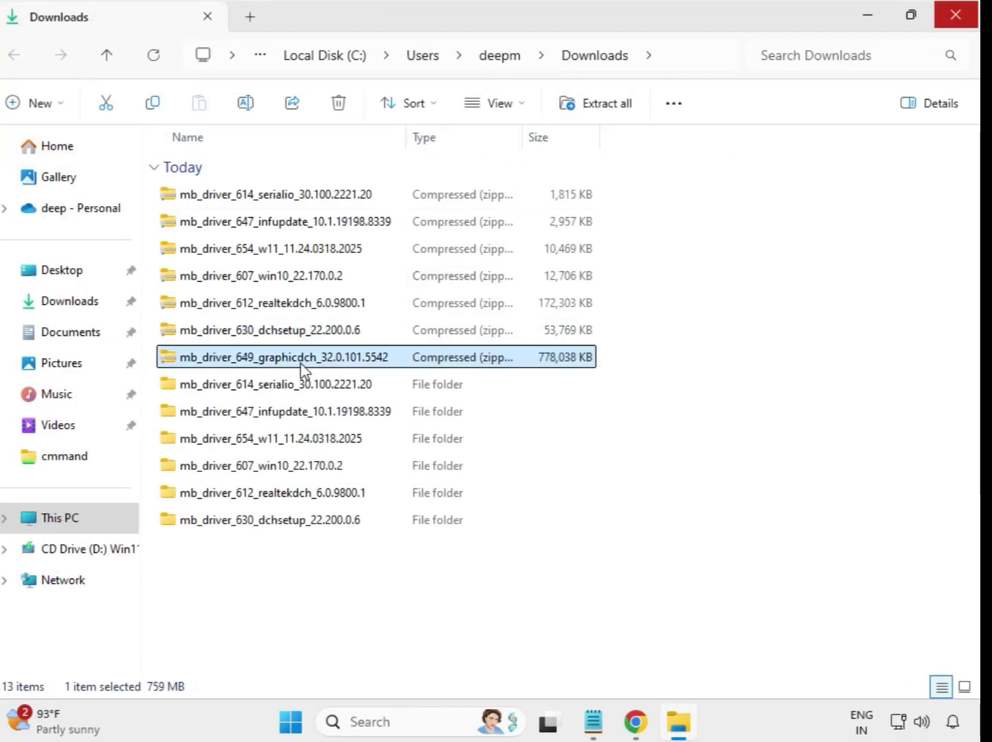
right_click(302, 367)
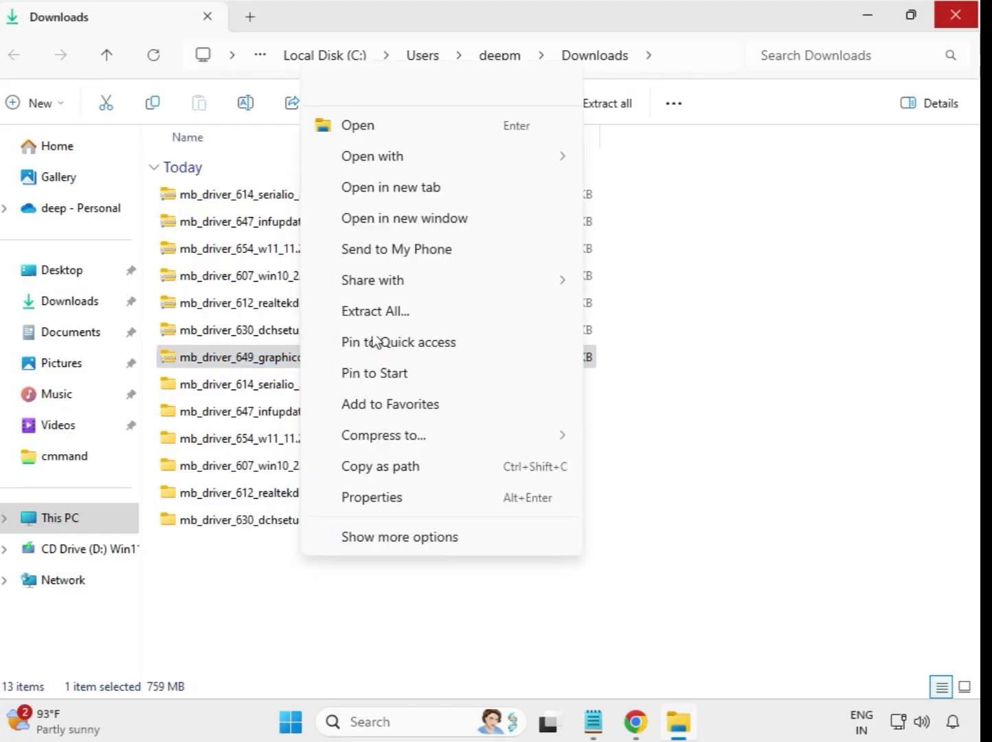
left_click(392, 319)
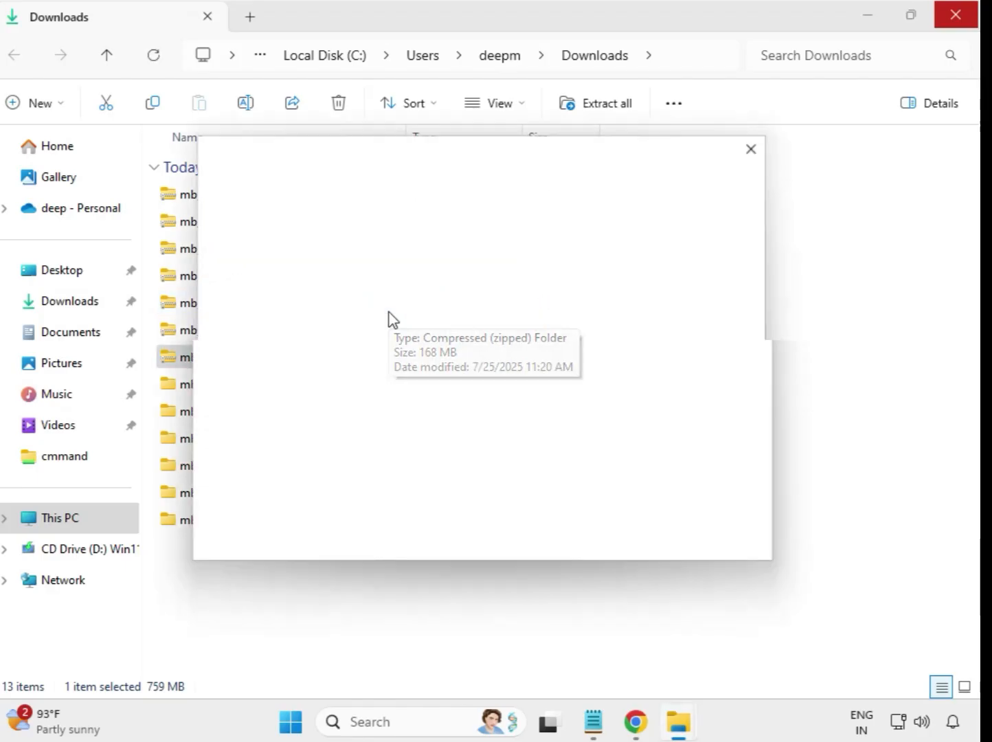
left_click(656, 547)
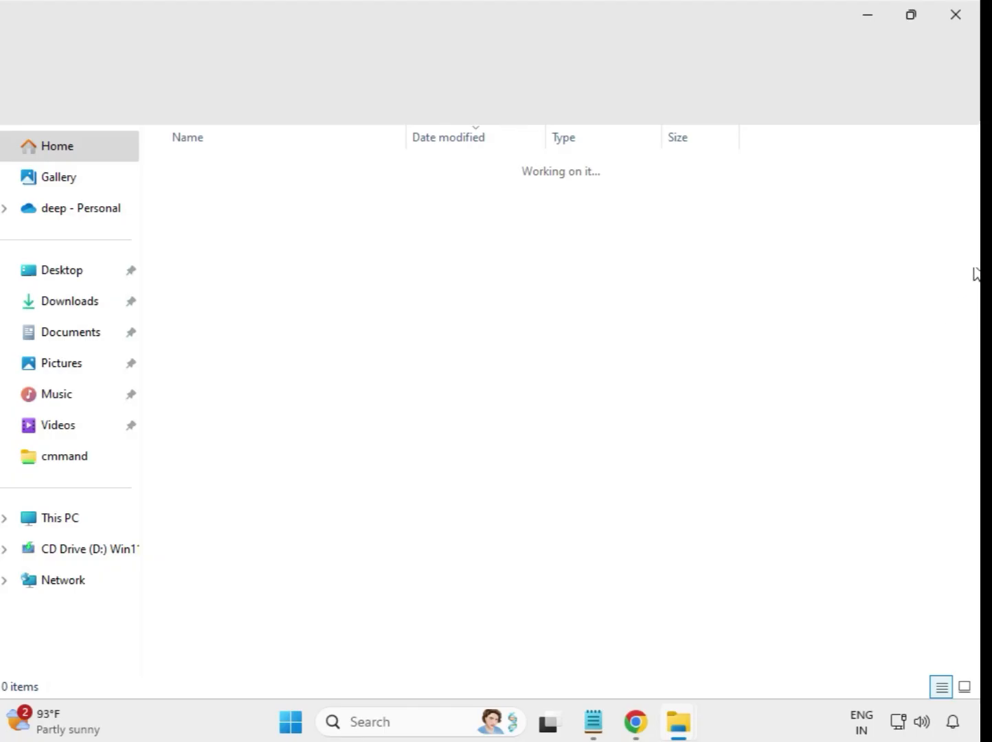
left_click(956, 14)
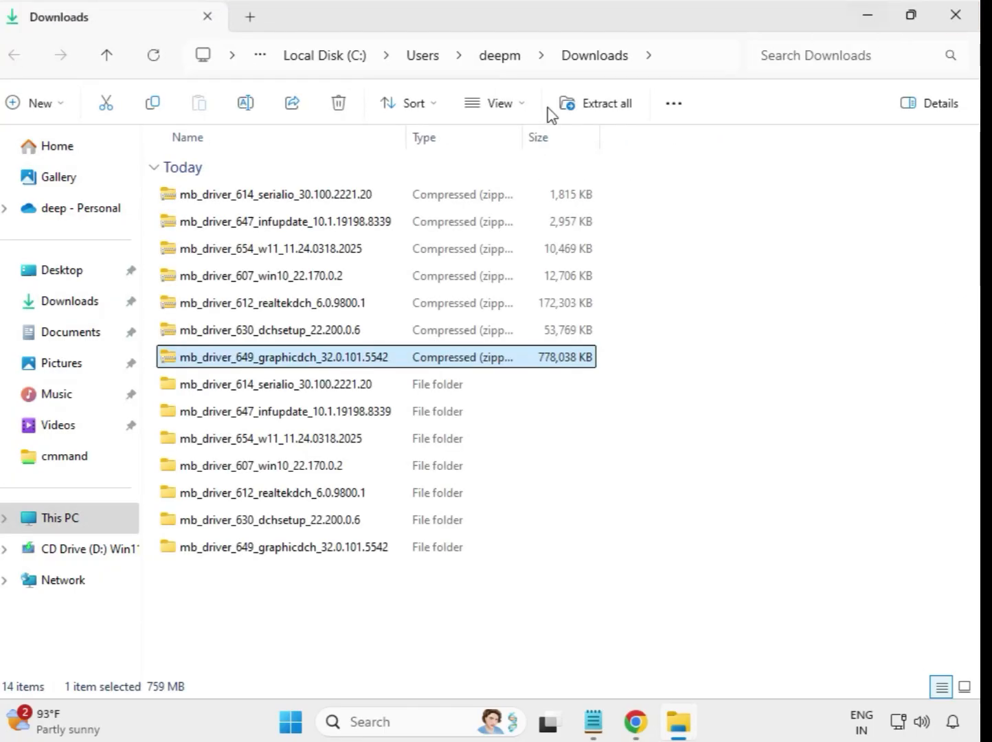
Refresh the Downloads folder listing, highlight the seven extracted driver folders, and clear the selection
left_click(651, 579)
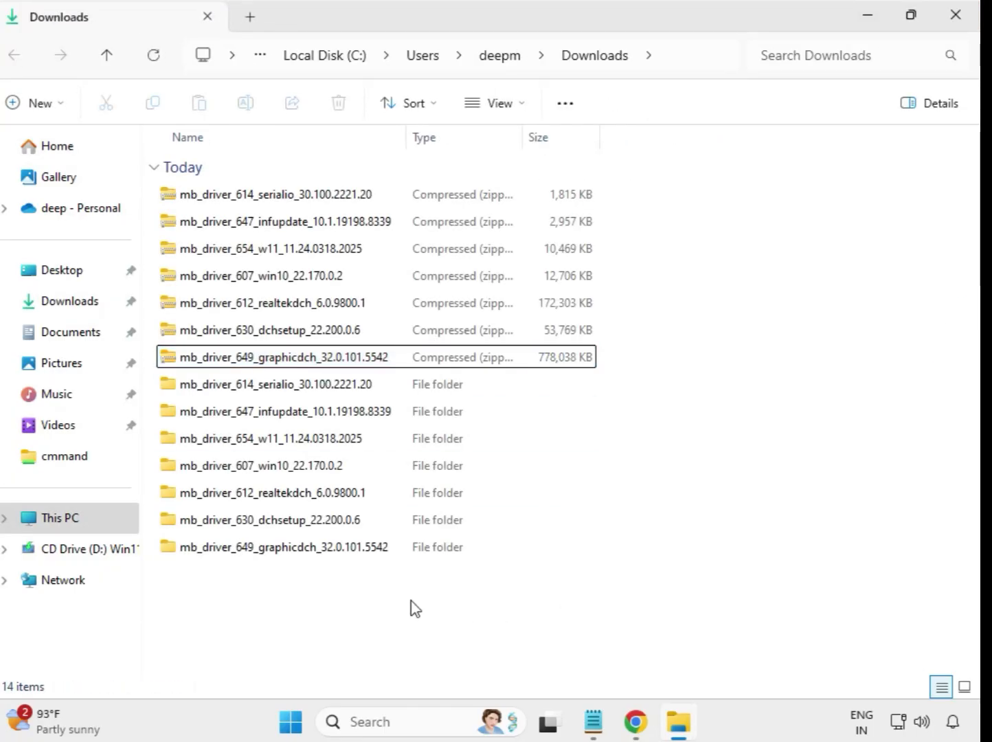
right_click(368, 598)
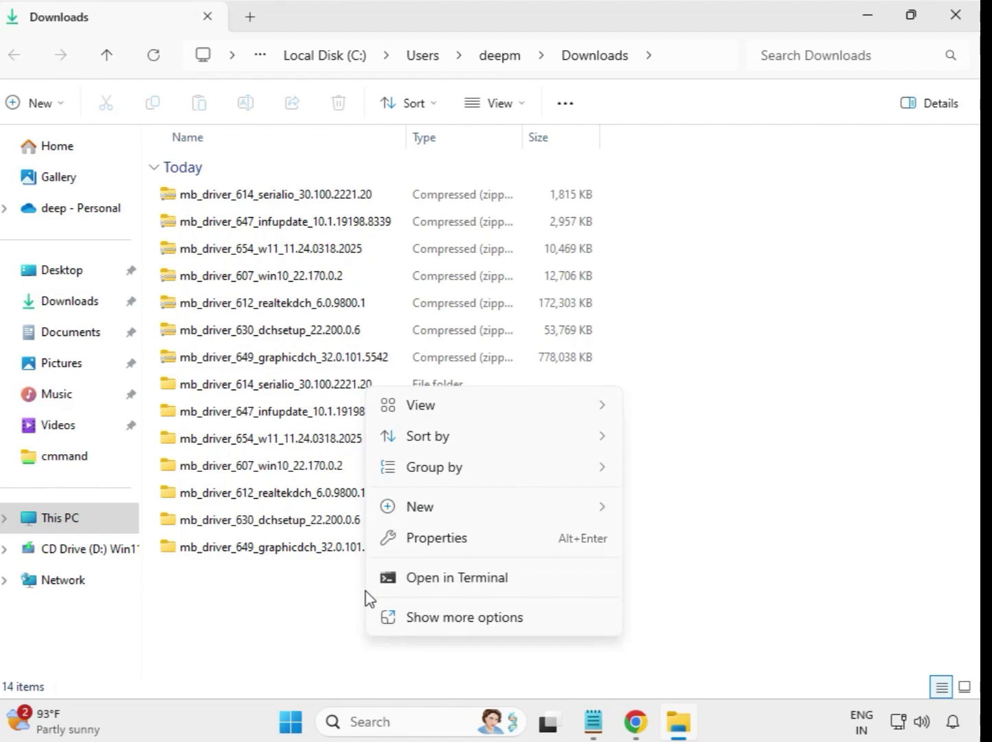
left_click(473, 618)
left_click(426, 412)
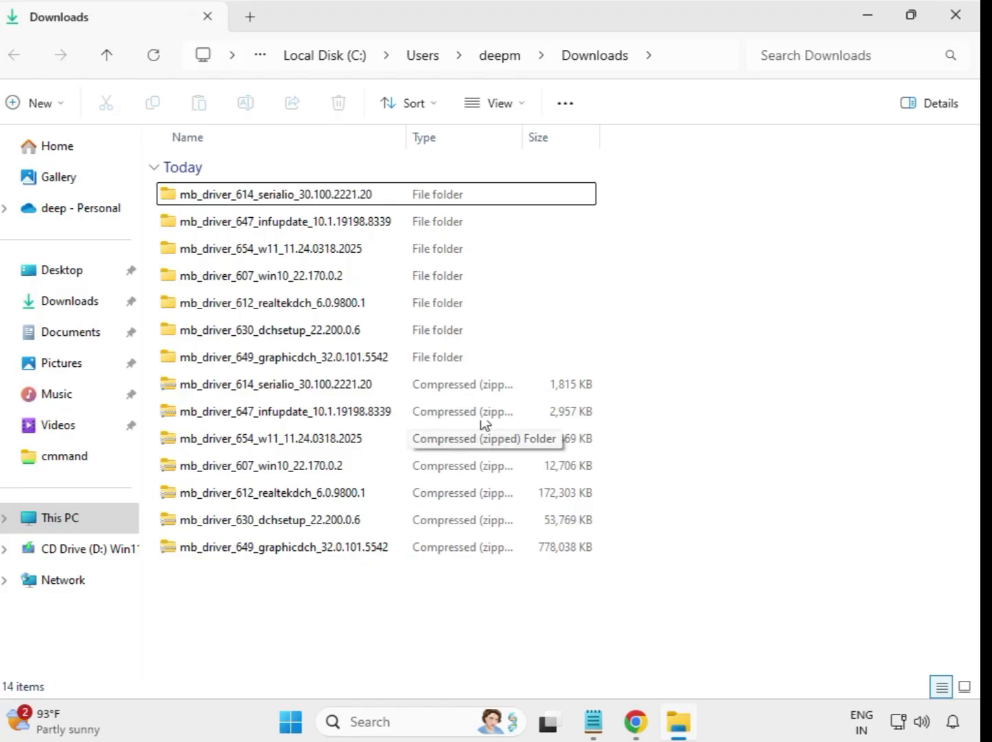
left_click_drag(607, 355, 376, 187)
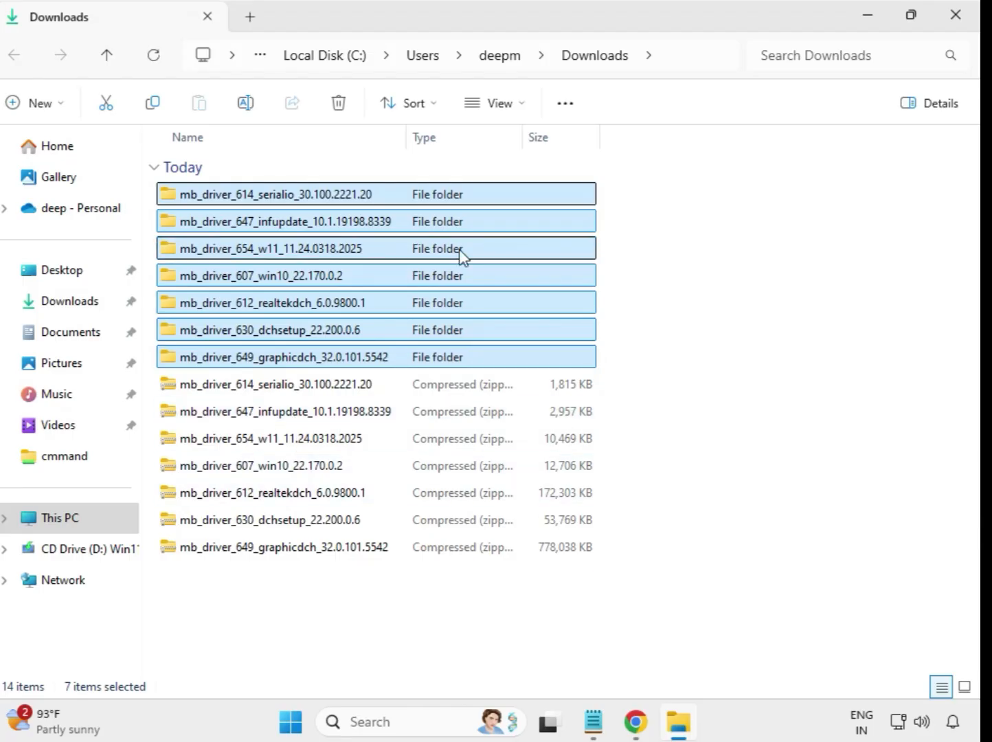
left_click(642, 239)
Run the mb_driver_614_serialio_30.100.2221.20 installer from its extracted folder as administrator and allow it to make changes
double_click(277, 193)
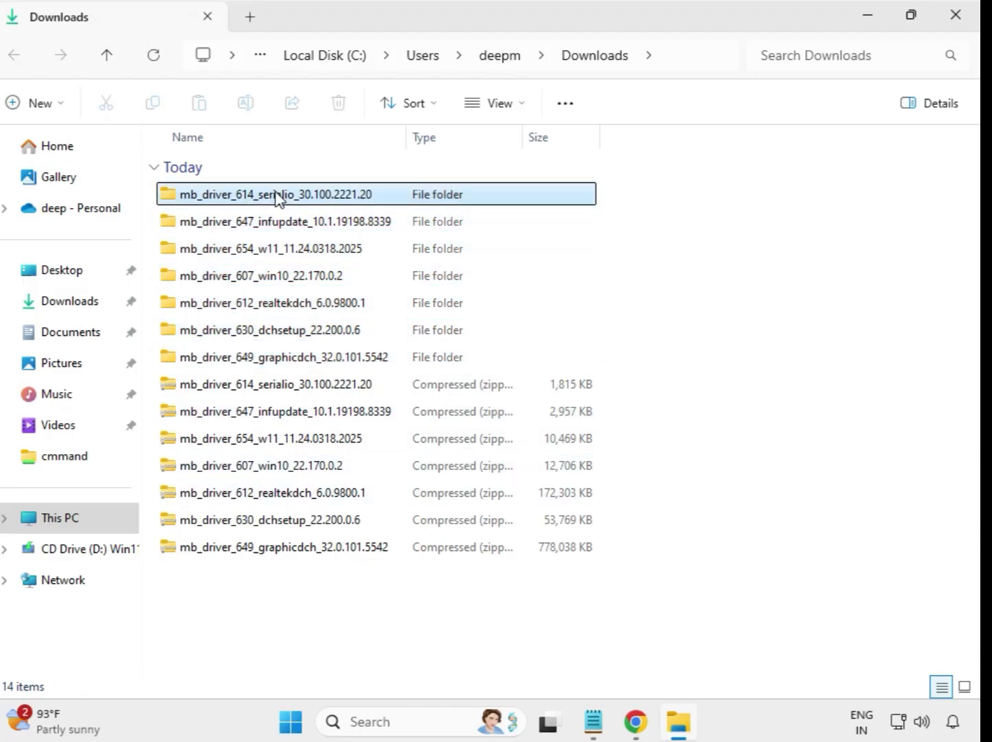
left_click(265, 200)
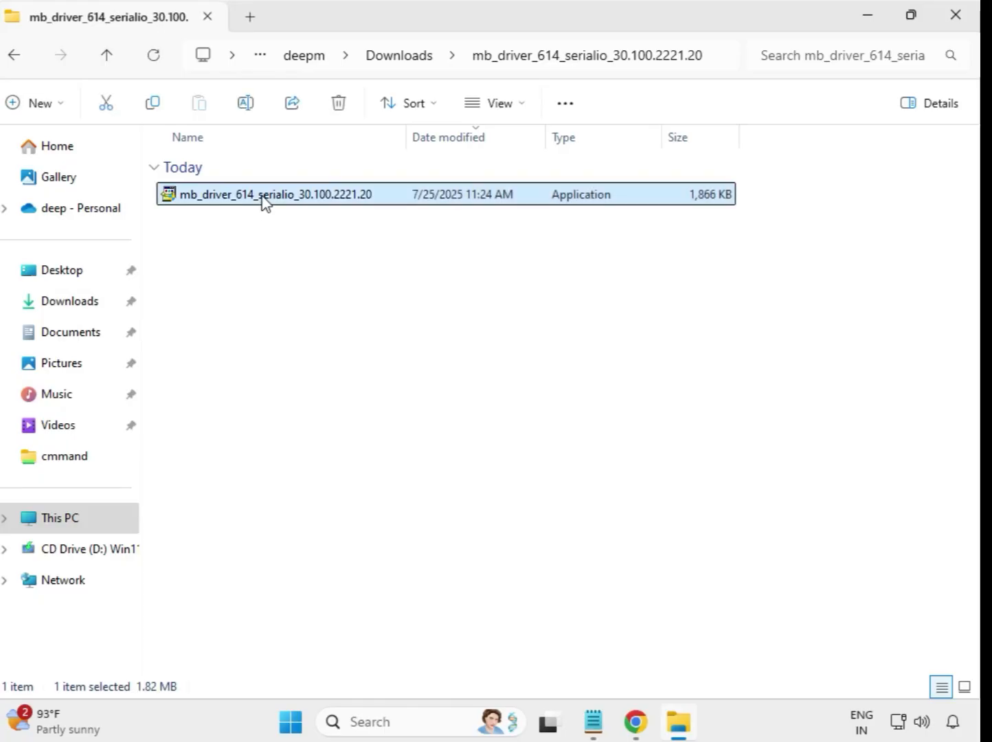
right_click(263, 200)
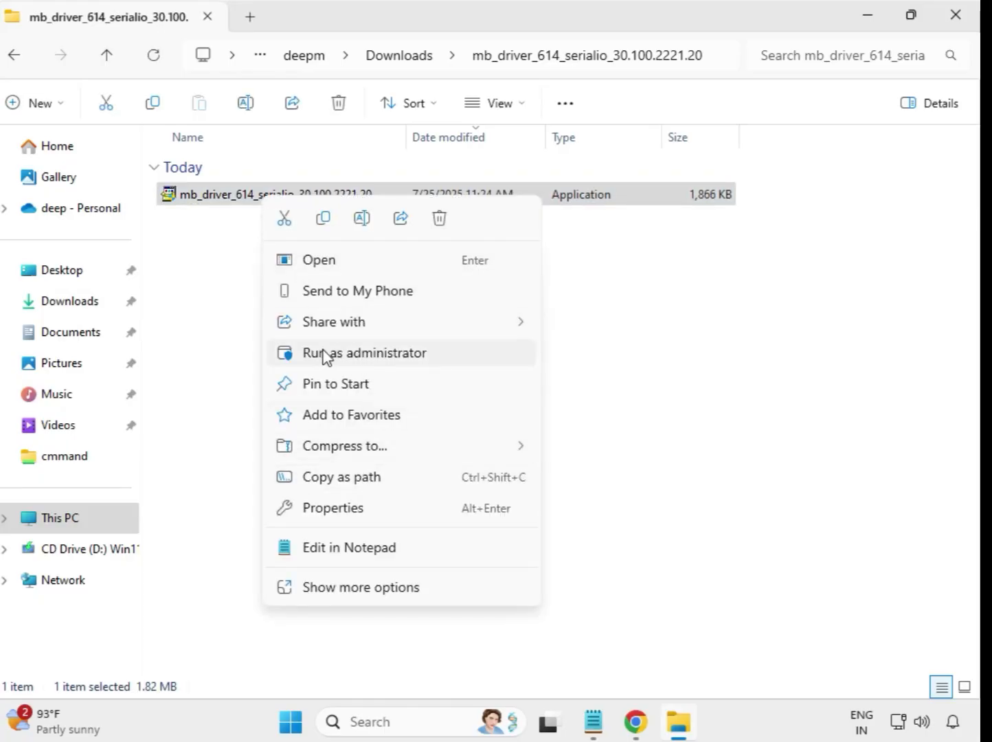
left_click(350, 354)
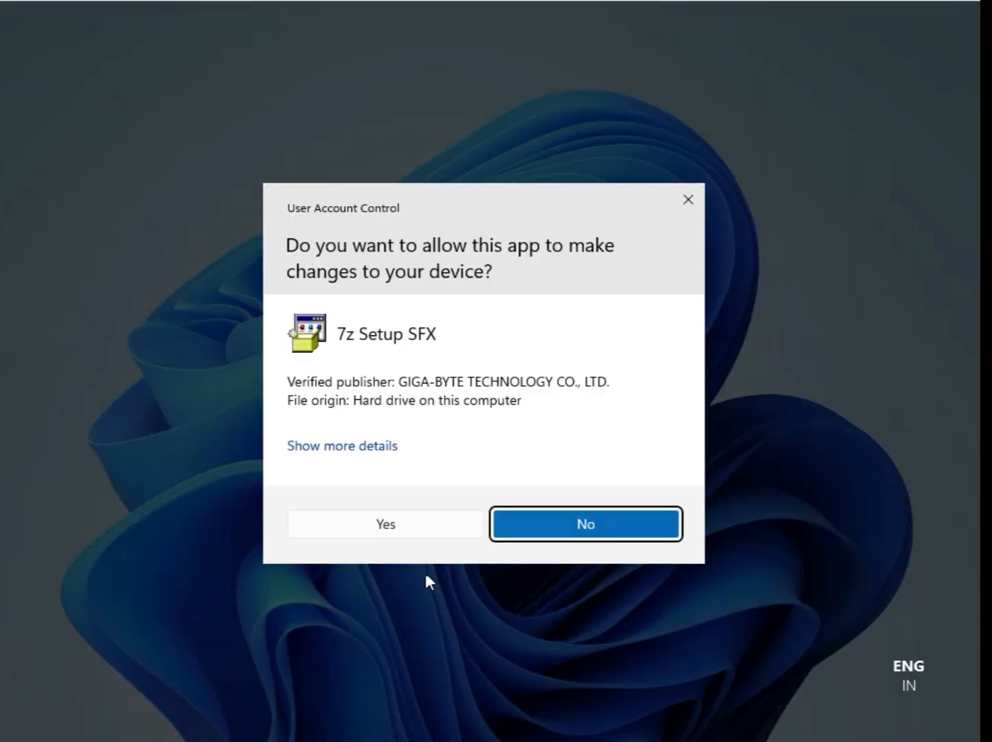
left_click(386, 524)
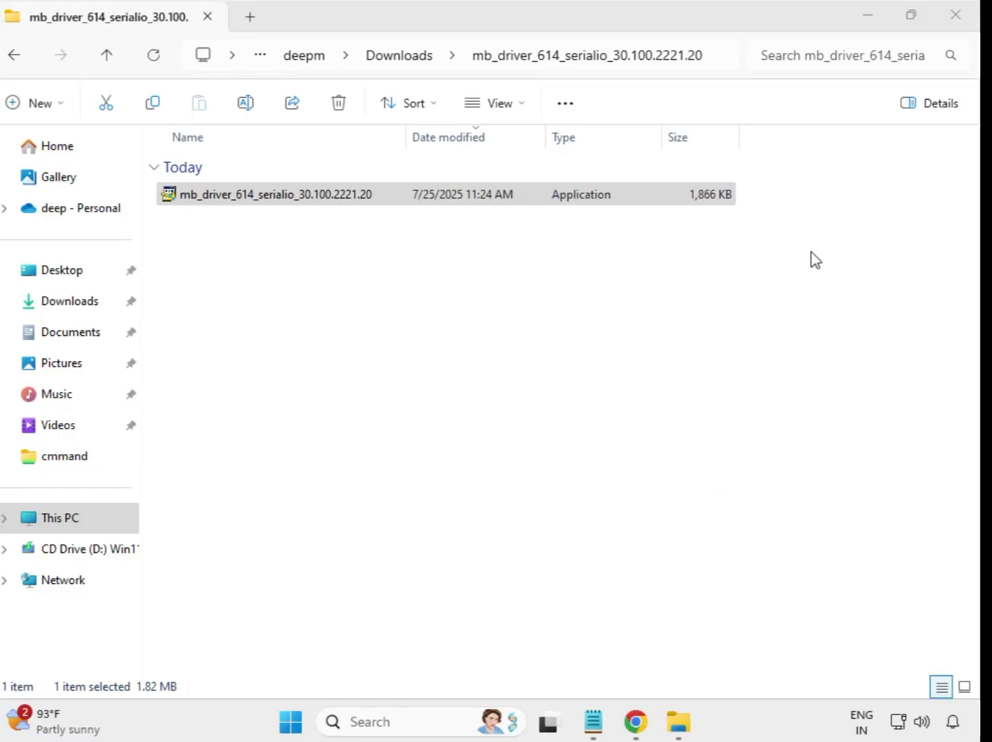
key("Escape")
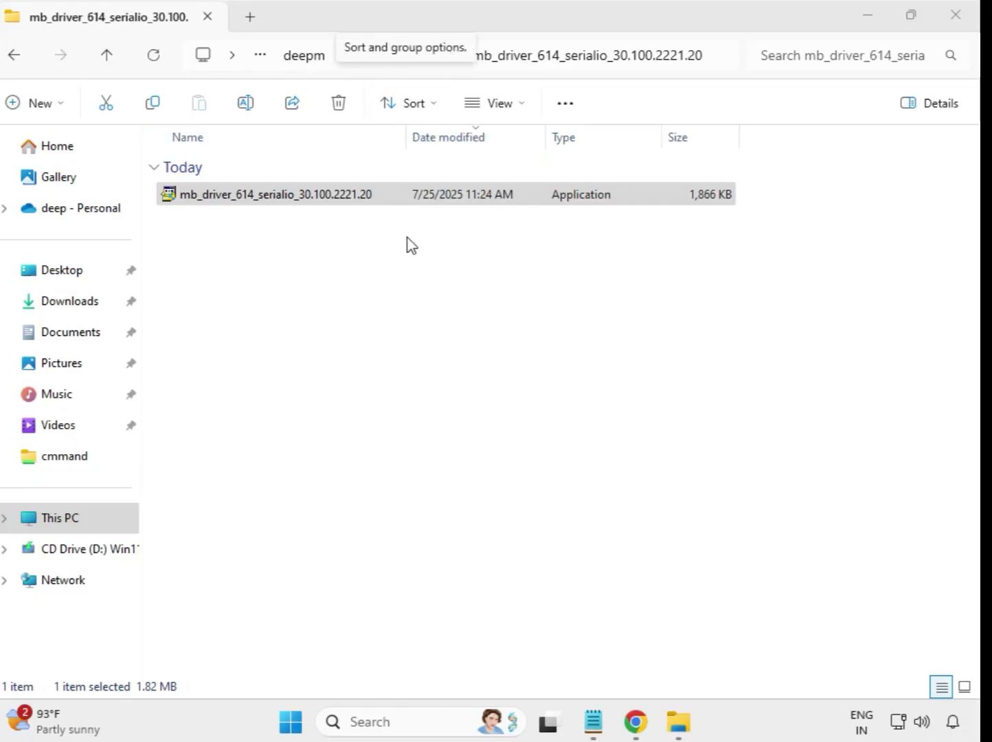
left_click(408, 200)
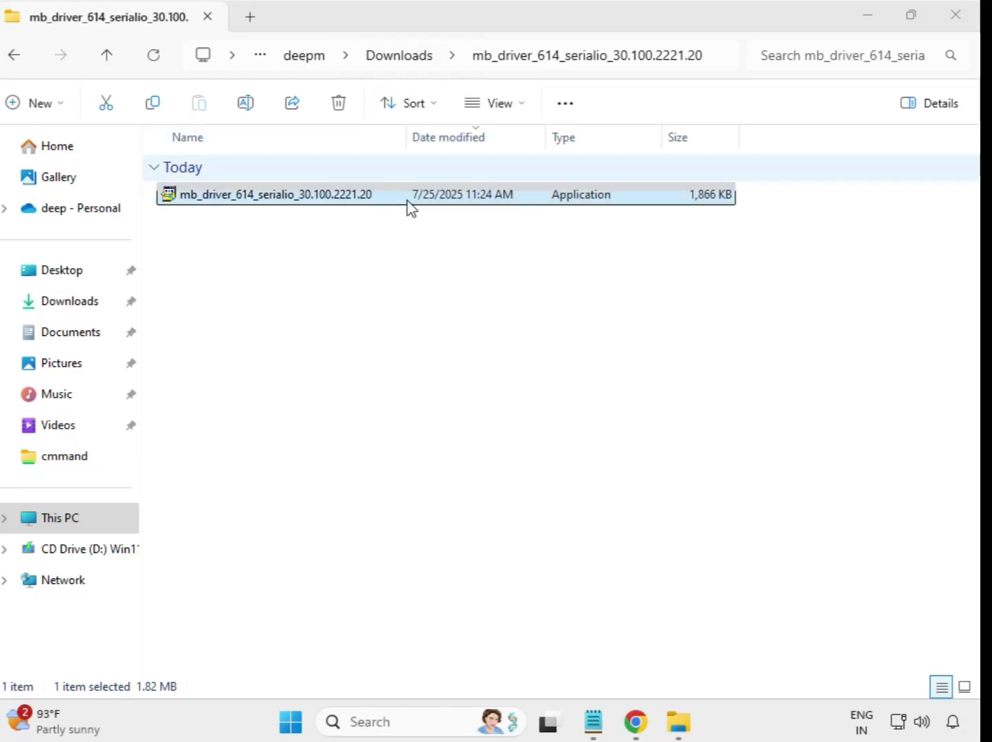
Return to Downloads and run the mb_driver_647_infupdate_10.1.19198.8339 installer from its extracted folder as administrator, allowing it to make changes
left_click(18, 61)
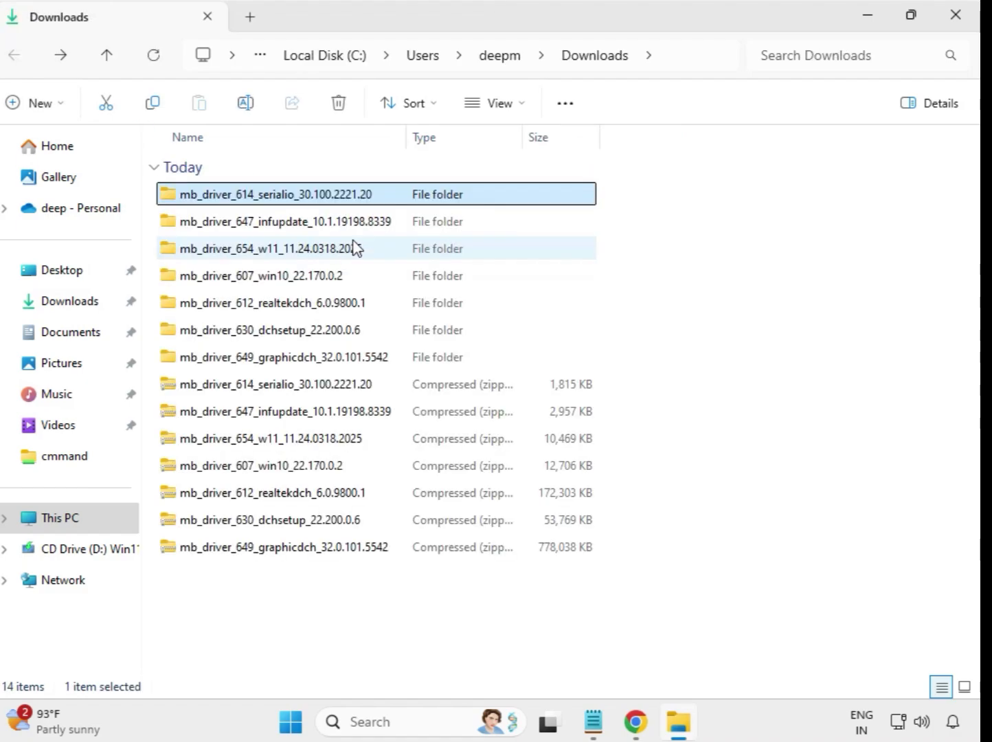
double_click(329, 222)
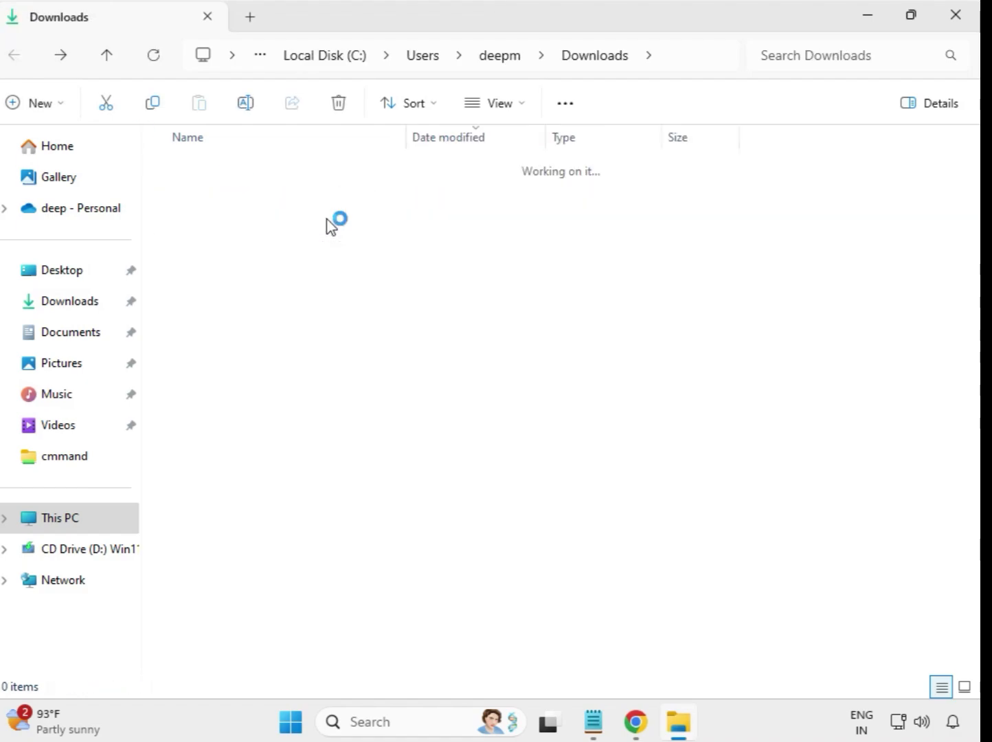
left_click(332, 202)
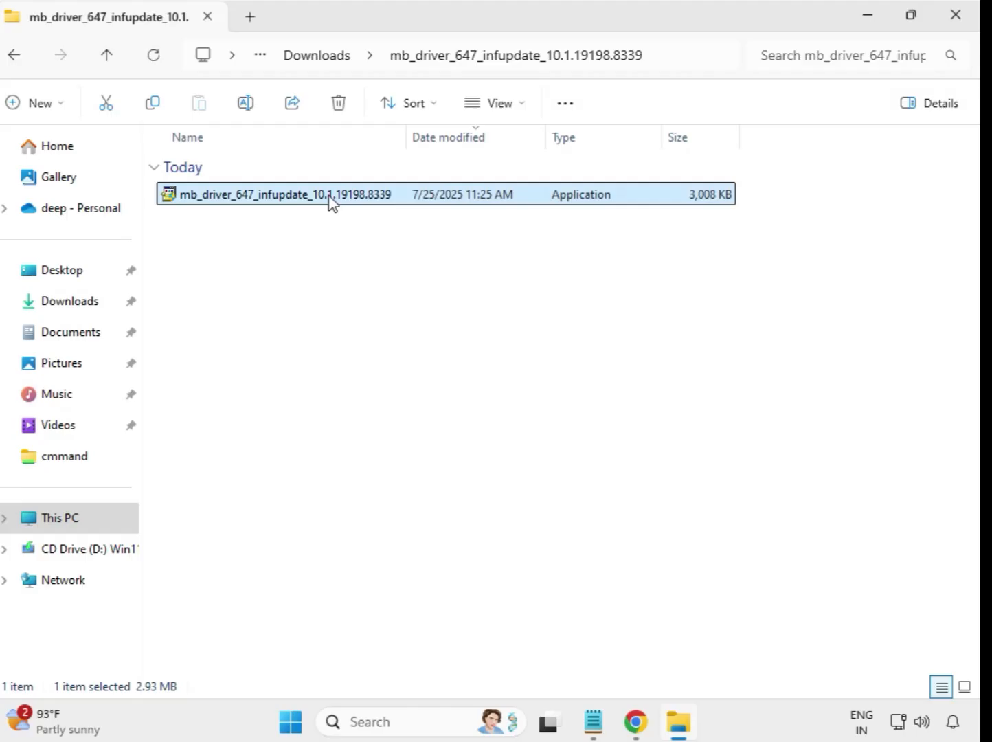
right_click(332, 202)
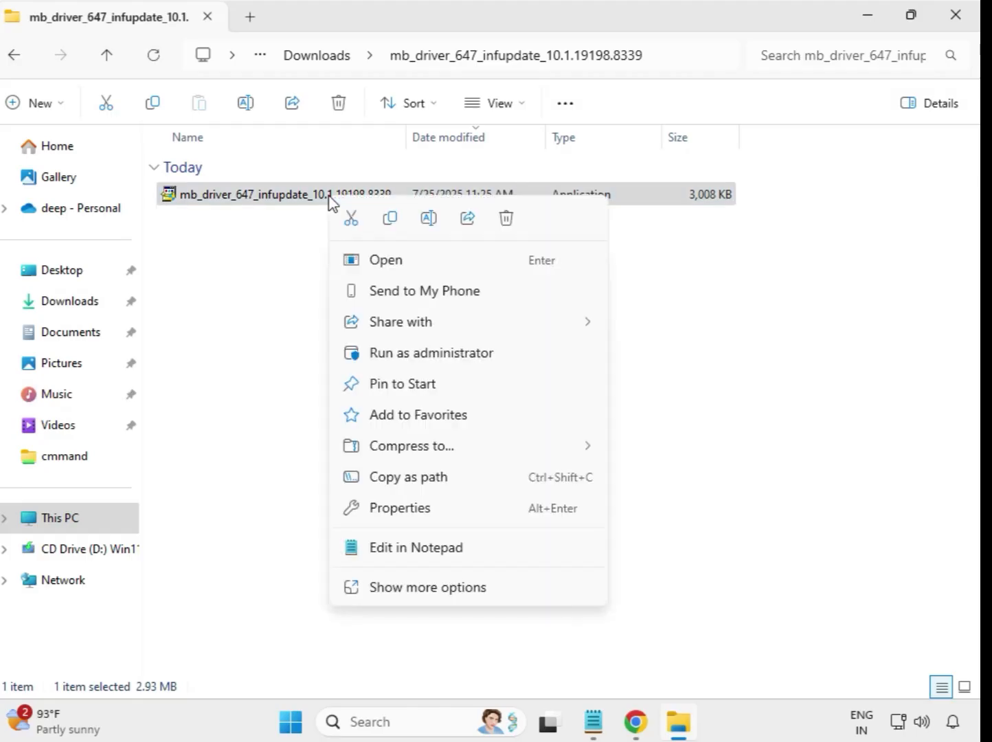
left_click(442, 360)
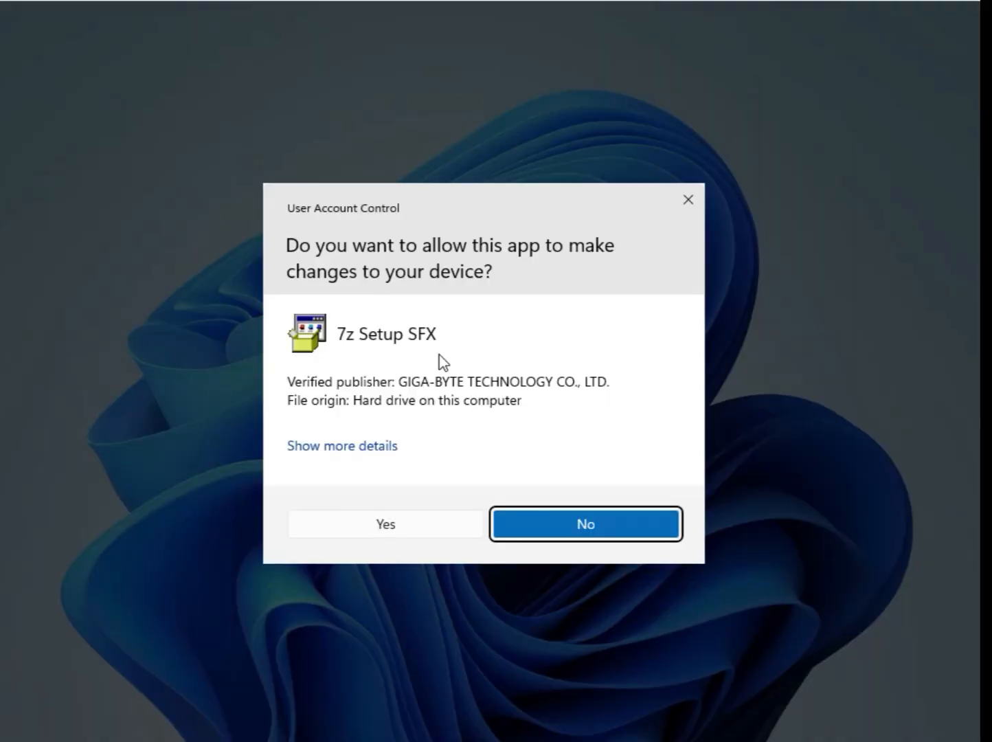
left_click(452, 534)
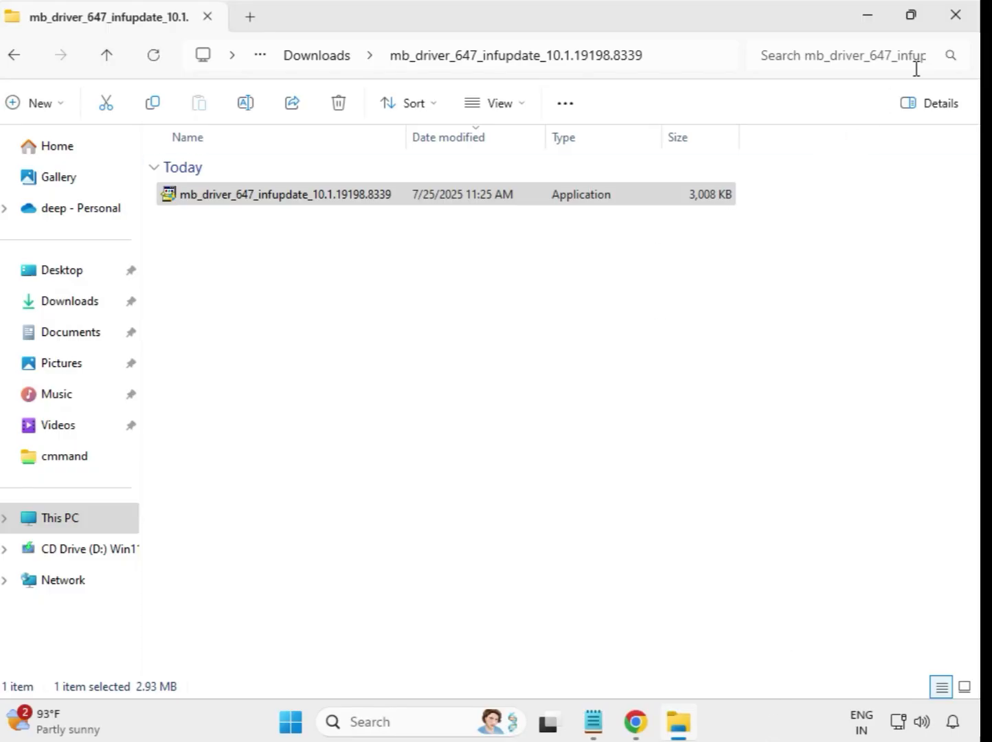
Return to Downloads and run the mb_driver_654_w11_11.24.0318.2025 installer from its extracted folder as administrator, allowing it to make changes
left_click(298, 59)
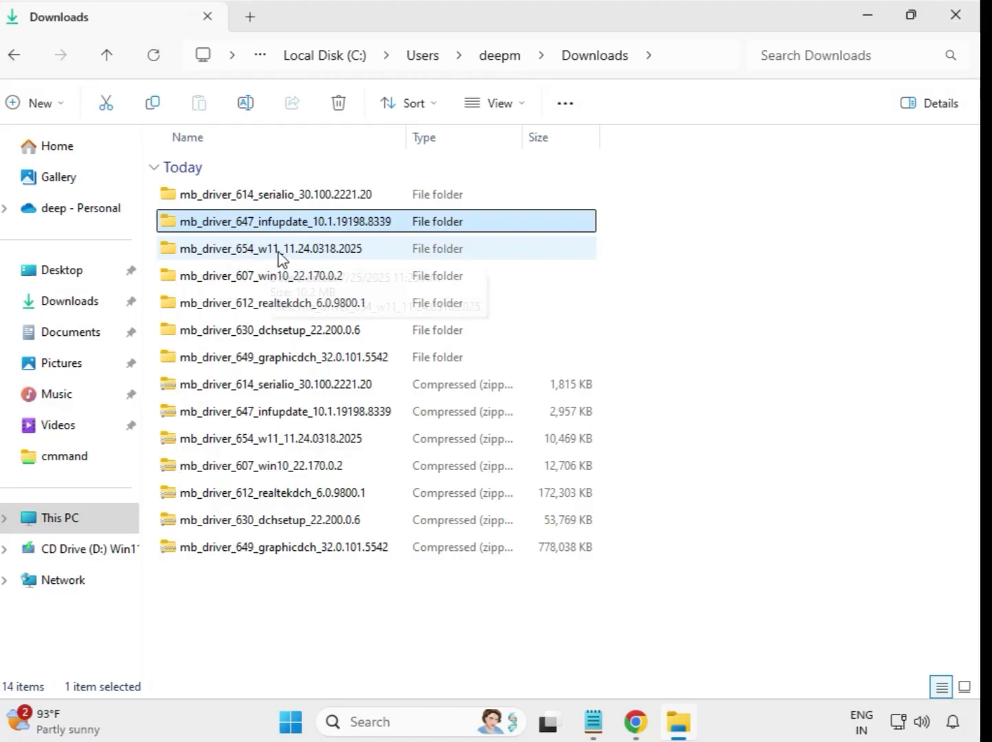
double_click(282, 251)
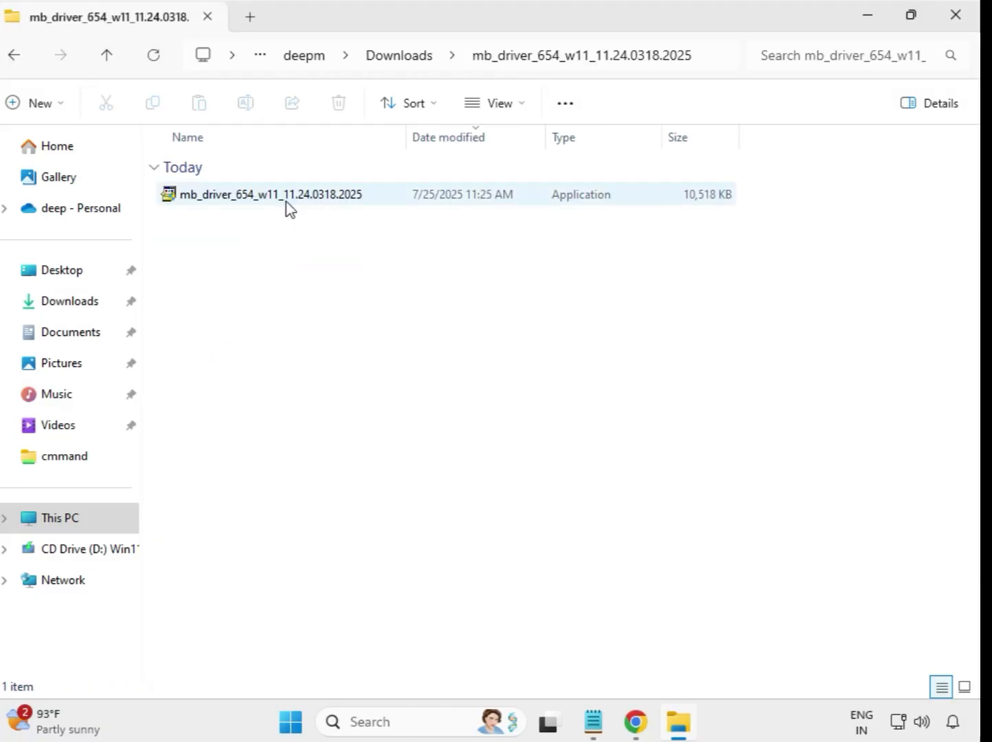
left_click(292, 205)
right_click(289, 203)
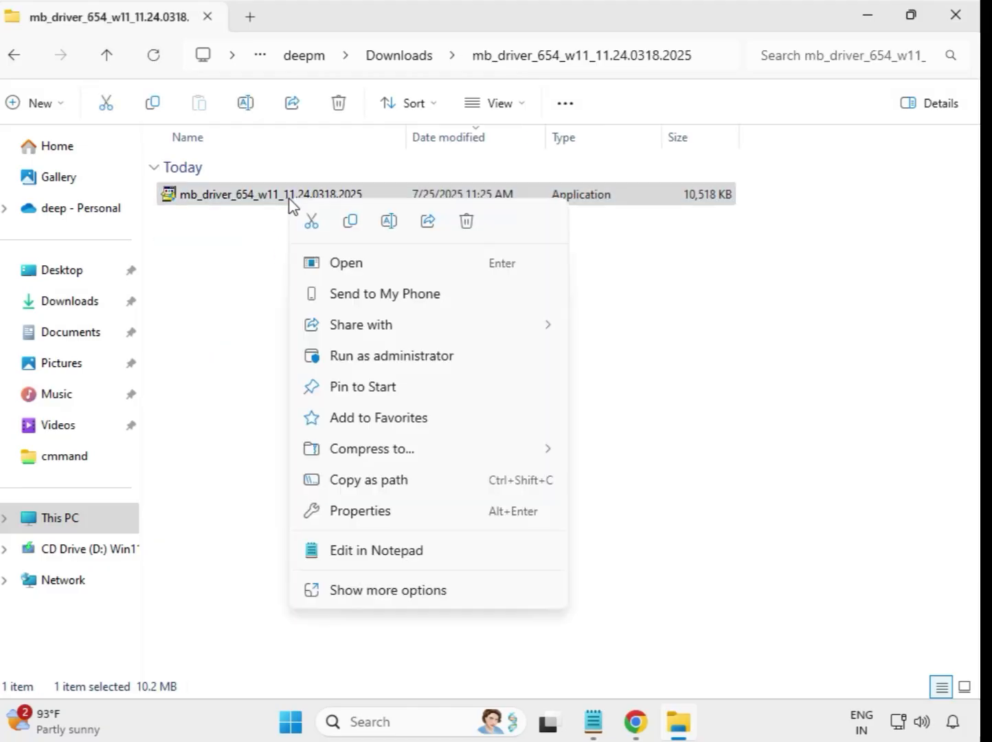
left_click(383, 355)
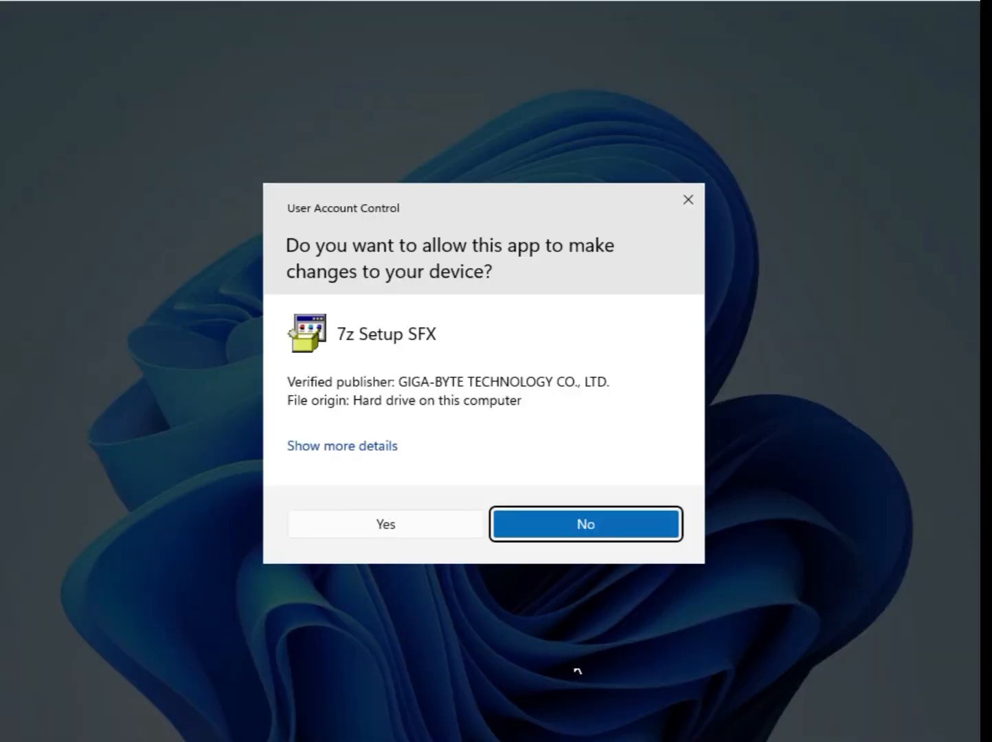
left_click(406, 532)
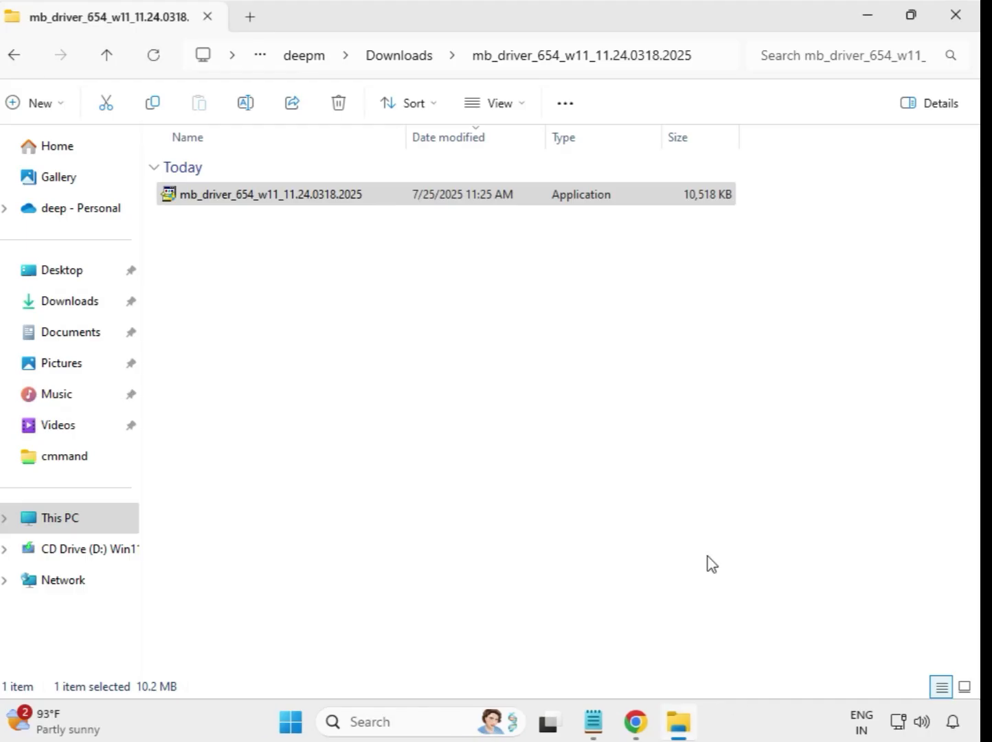
Return to Downloads and run the mb_driver_607_win10_22.170.0.2 installer from its extracted folder as administrator, allowing it to make changes
left_click(400, 59)
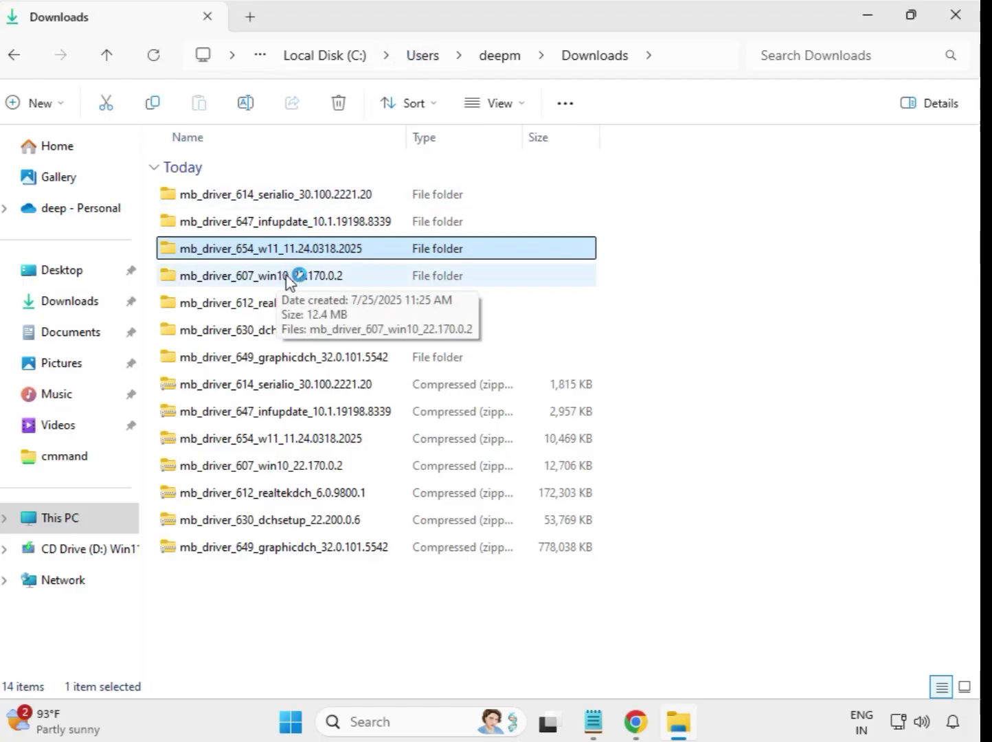
double_click(287, 278)
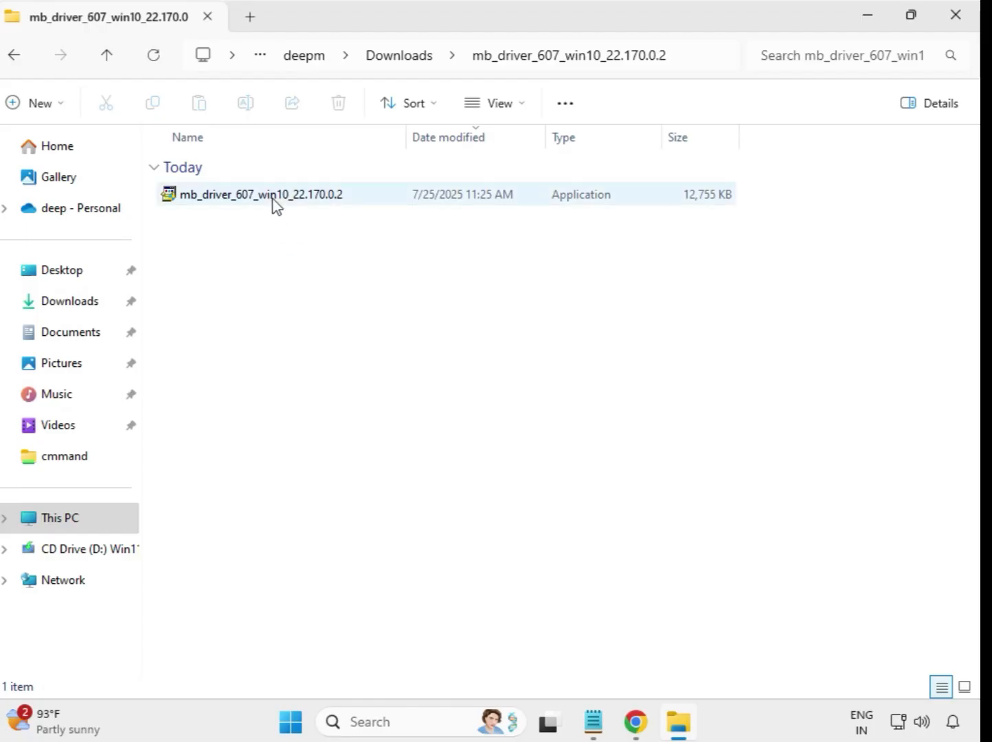
left_click(276, 204)
right_click(275, 204)
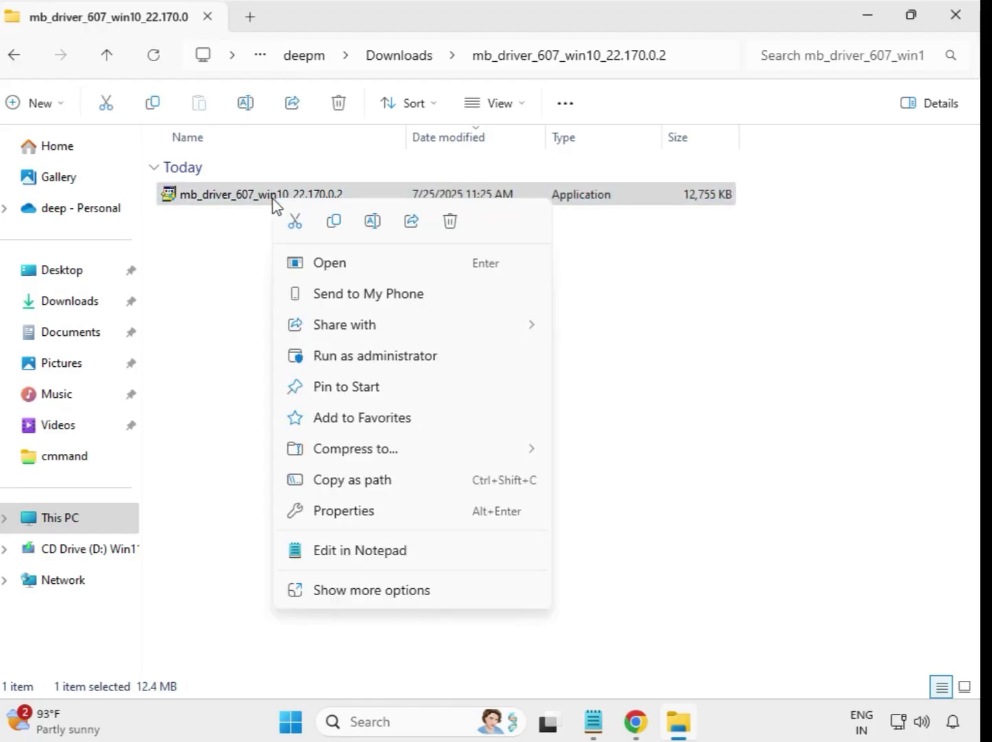
left_click(356, 356)
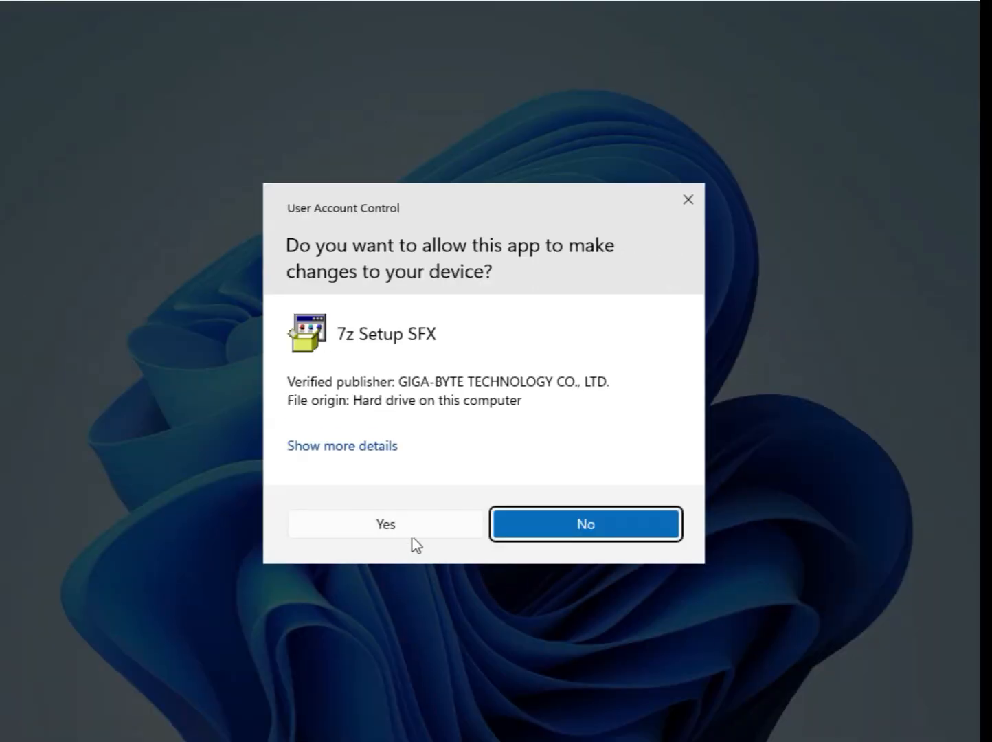
left_click(408, 527)
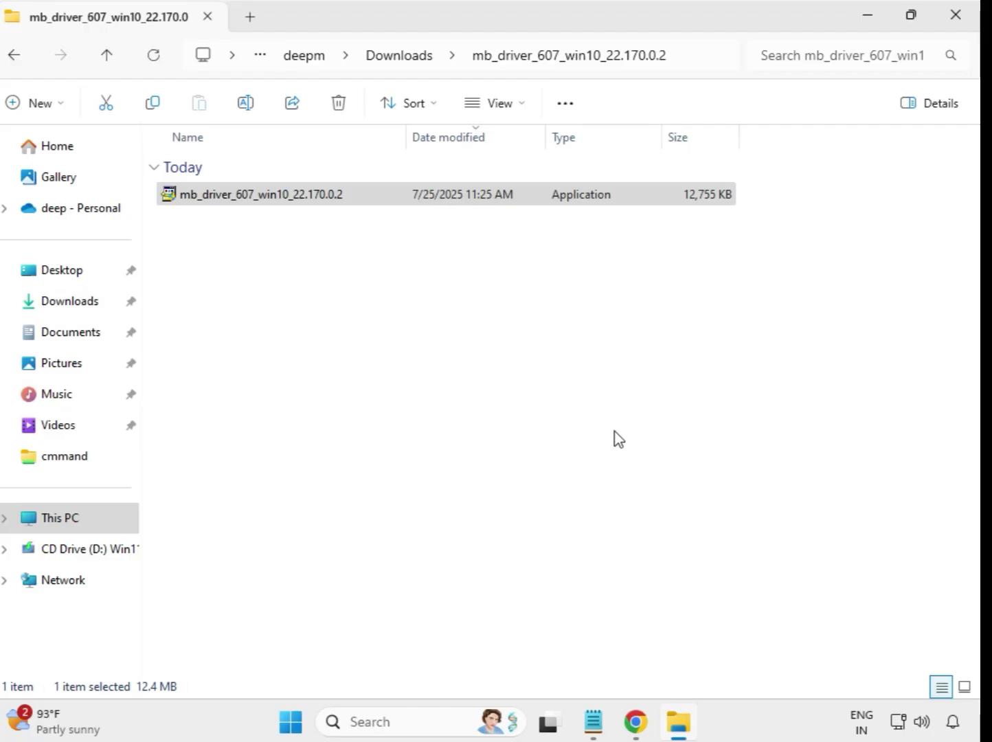
Return to Downloads and run the mb_driver_612_realtekdch_6.0.9800.1 installer from its extracted folder as administrator, allowing it to make changes
left_click(397, 57)
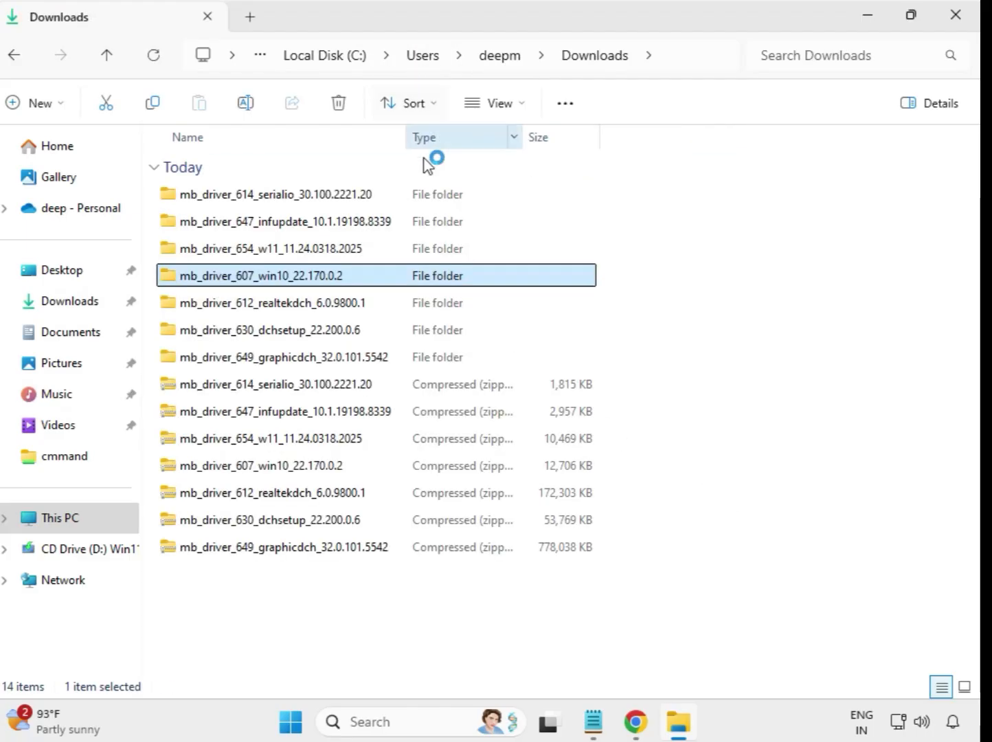
left_click(347, 305)
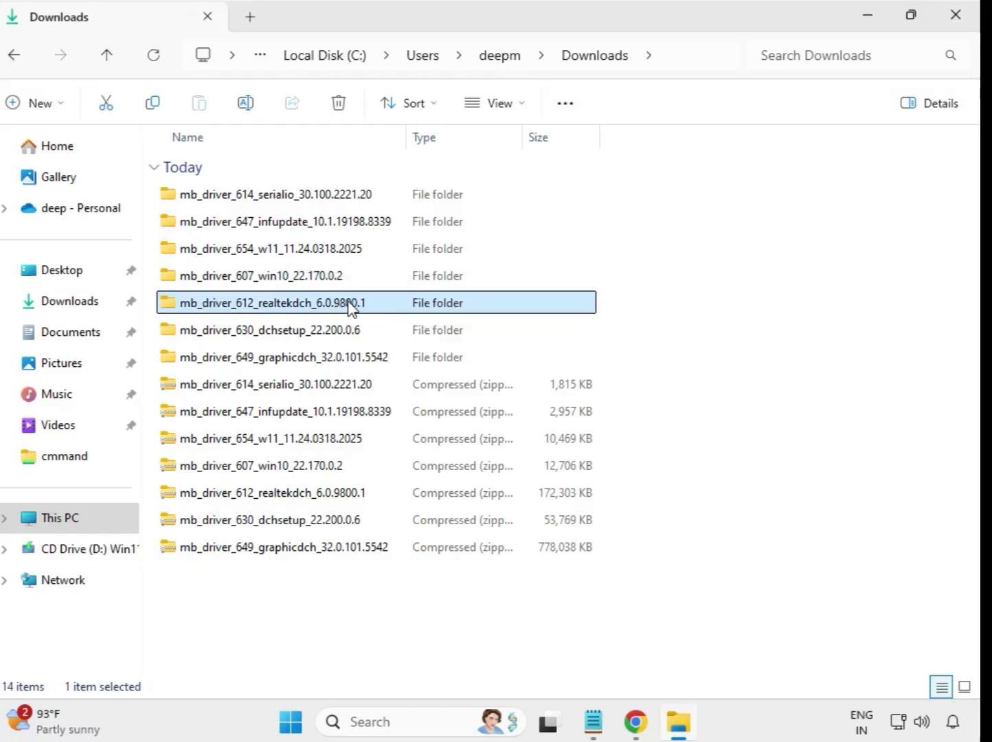
double_click(394, 310)
left_click(306, 198)
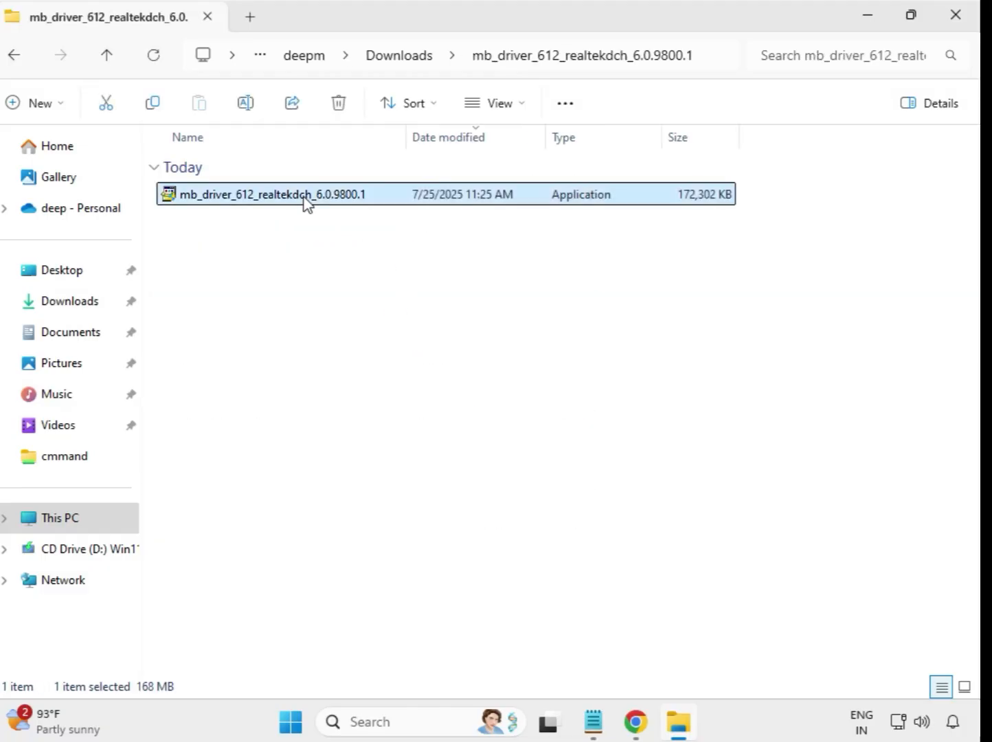
right_click(316, 215)
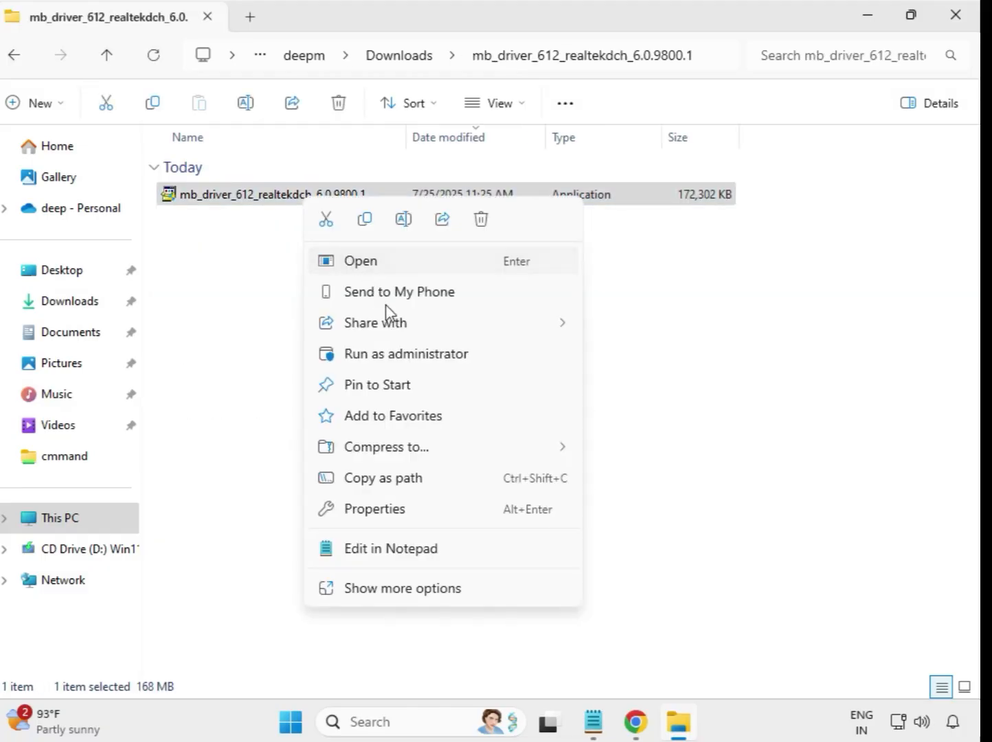
left_click(429, 360)
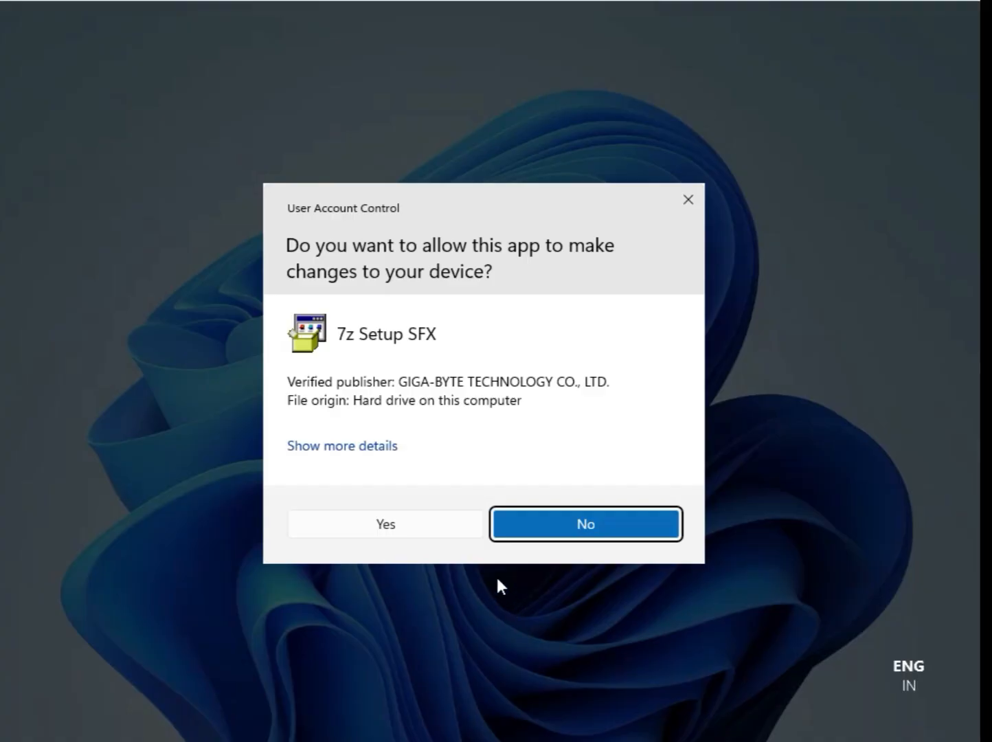
left_click(401, 523)
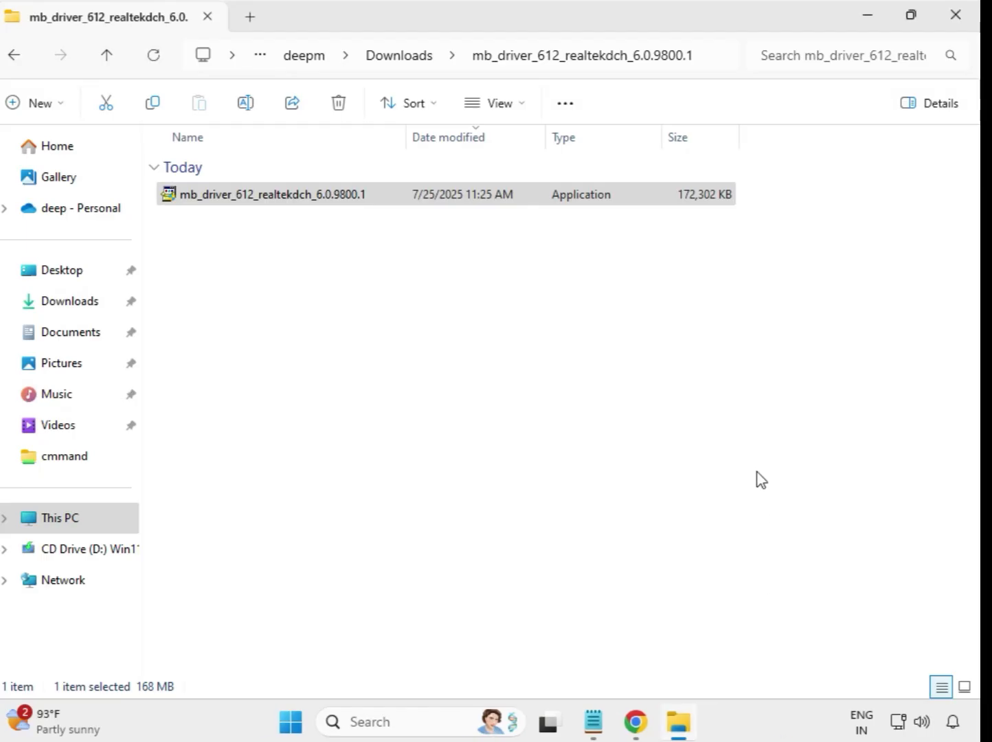
Return to Downloads and run the mb_driver_630_dchsetup_22.200.0.6 installer from its extracted folder as administrator, allowing it to make changes
left_click(404, 66)
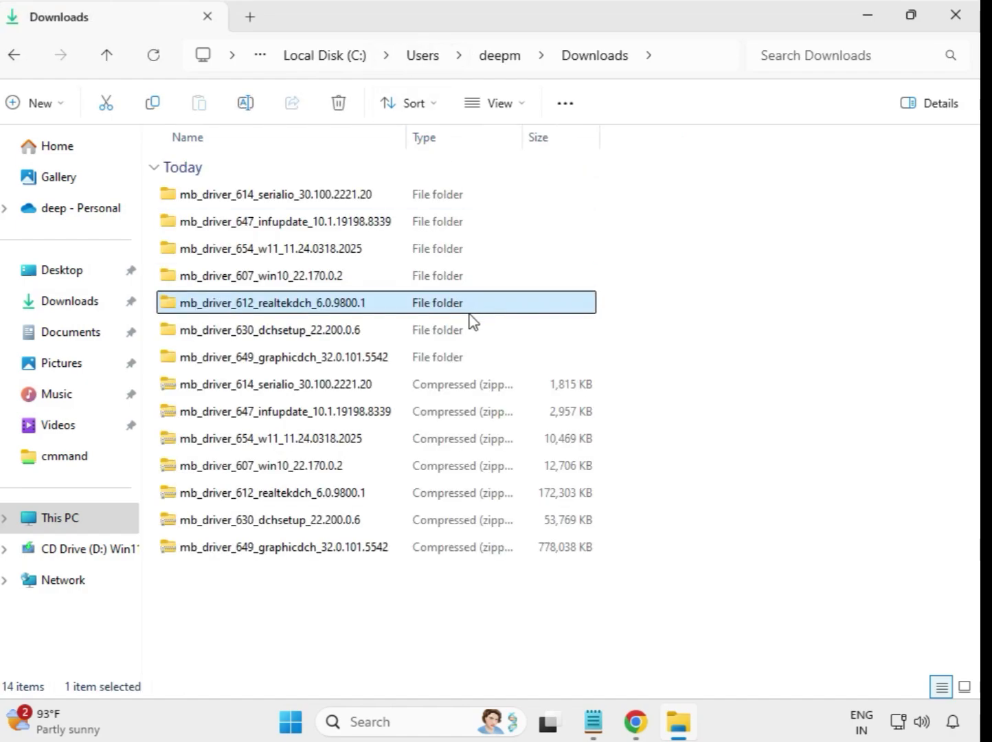
left_click(325, 338)
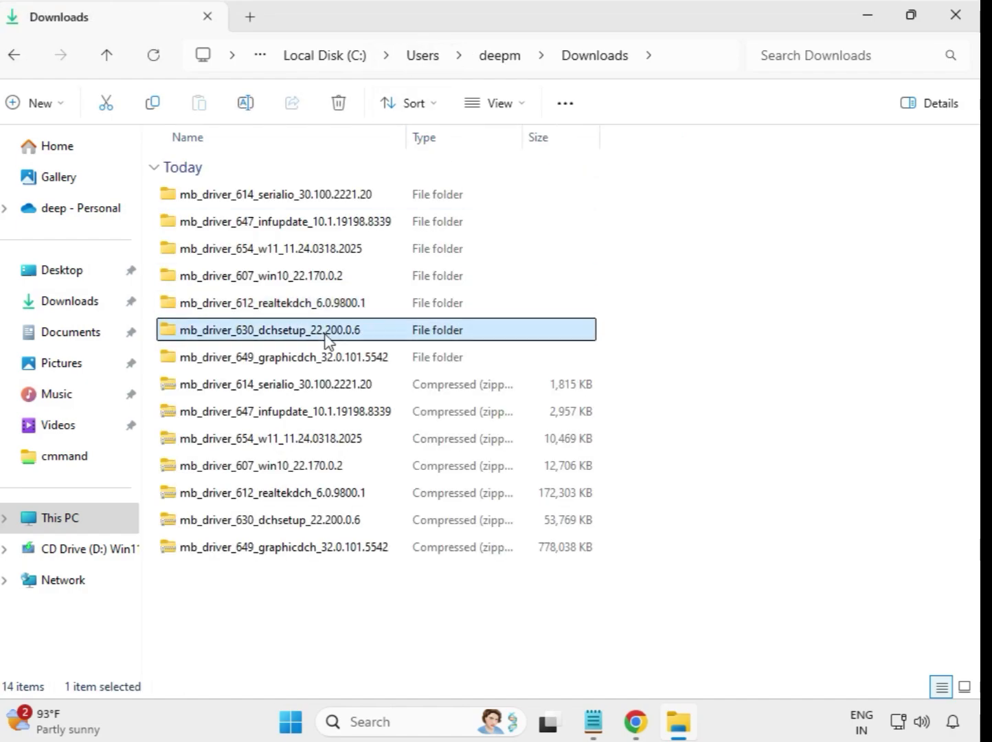
left_click(332, 360)
left_click(331, 339)
double_click(319, 337)
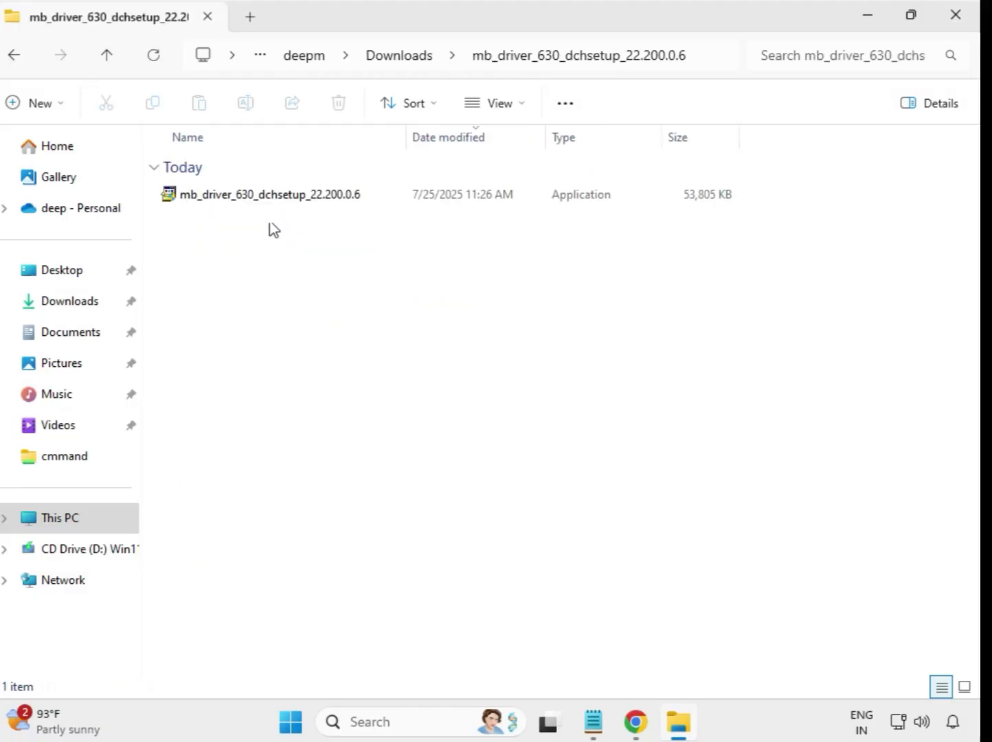
left_click(267, 202)
right_click(267, 202)
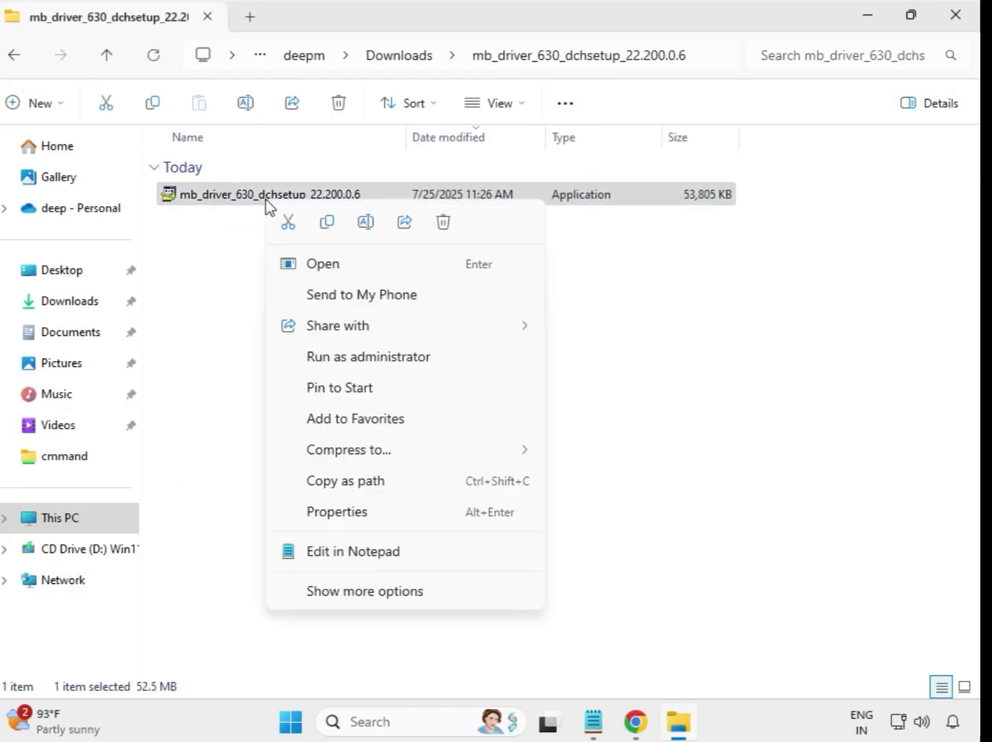
left_click(379, 362)
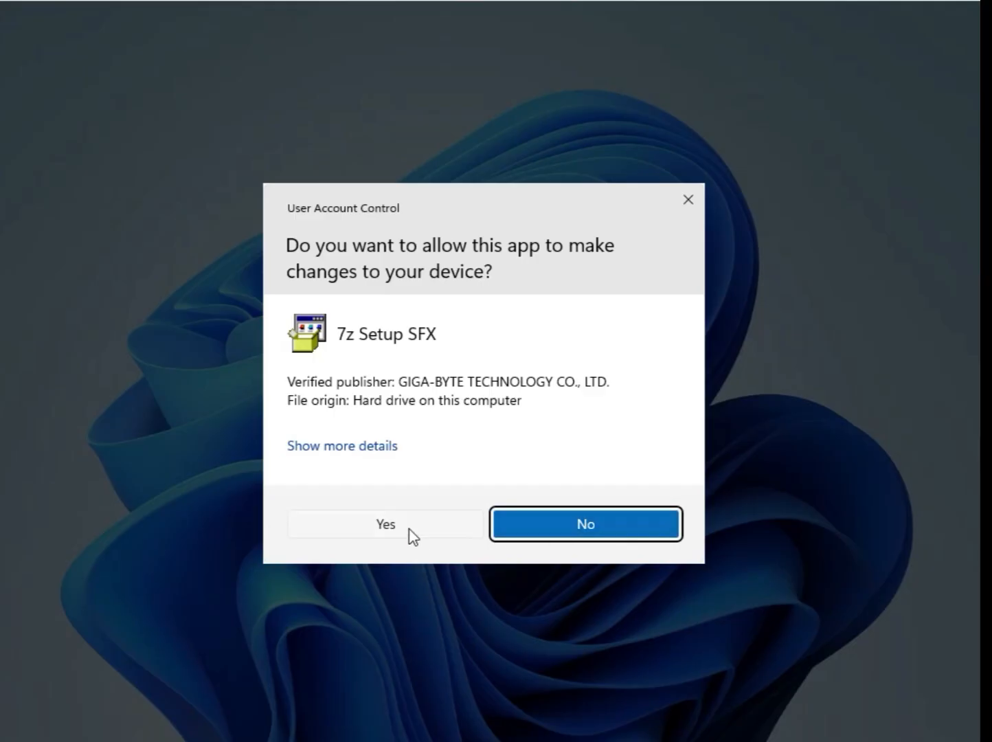
left_click(407, 529)
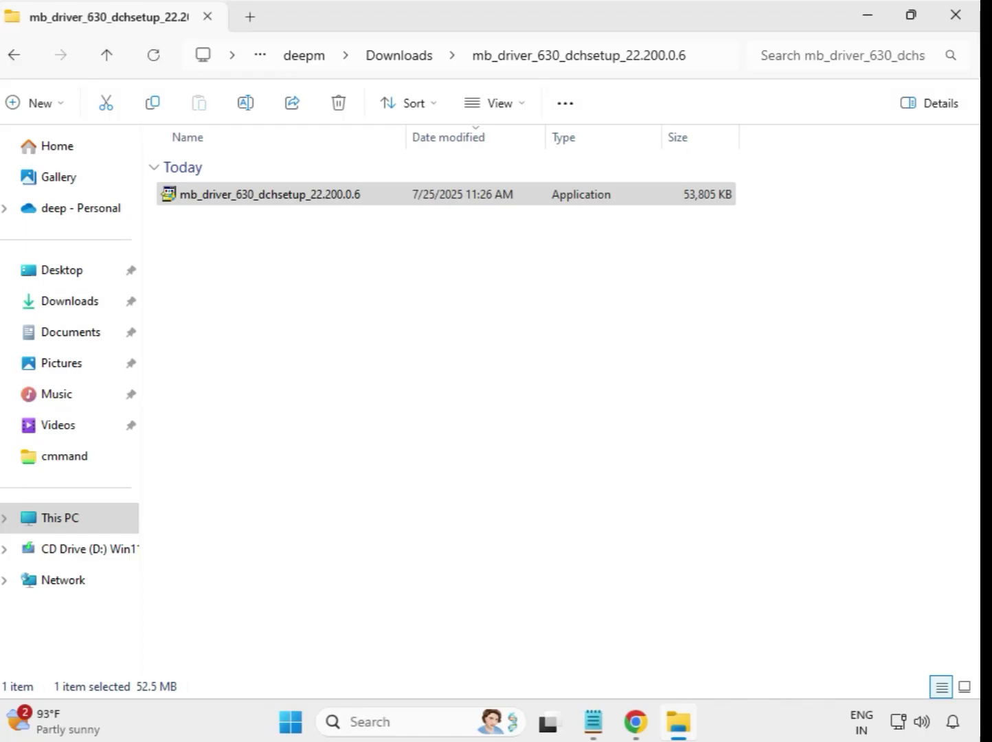
Return to Downloads and run the mb_driver_649_graphicdch_32.0.101.5542 installer from its extracted folder as administrator, allowing it to make changes
left_click(401, 57)
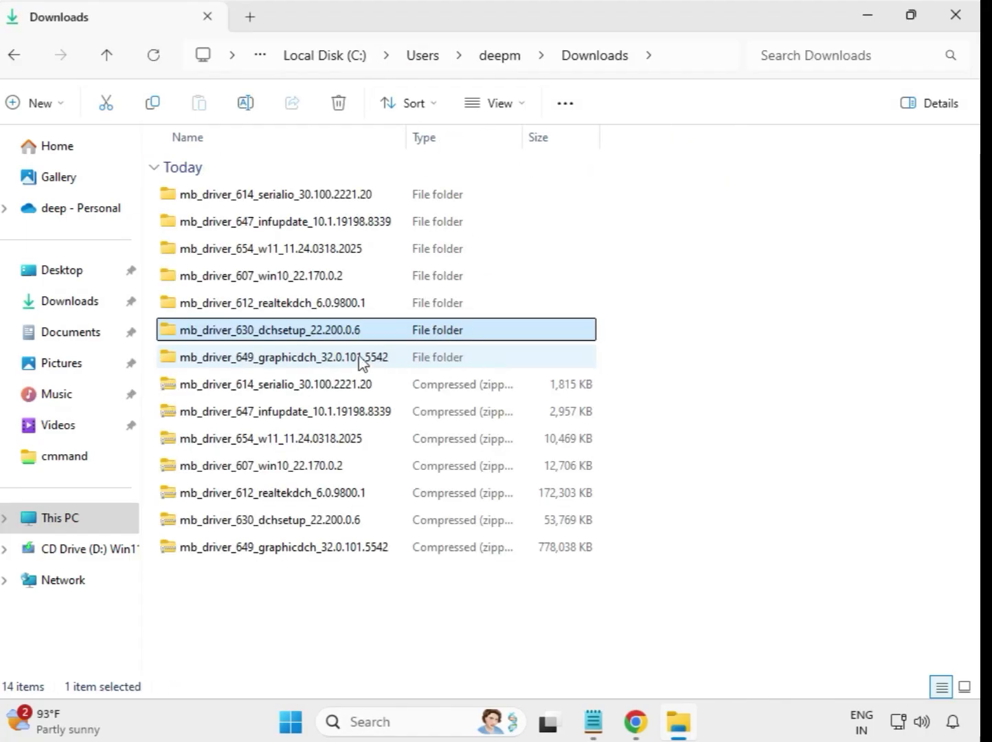
left_click(310, 357)
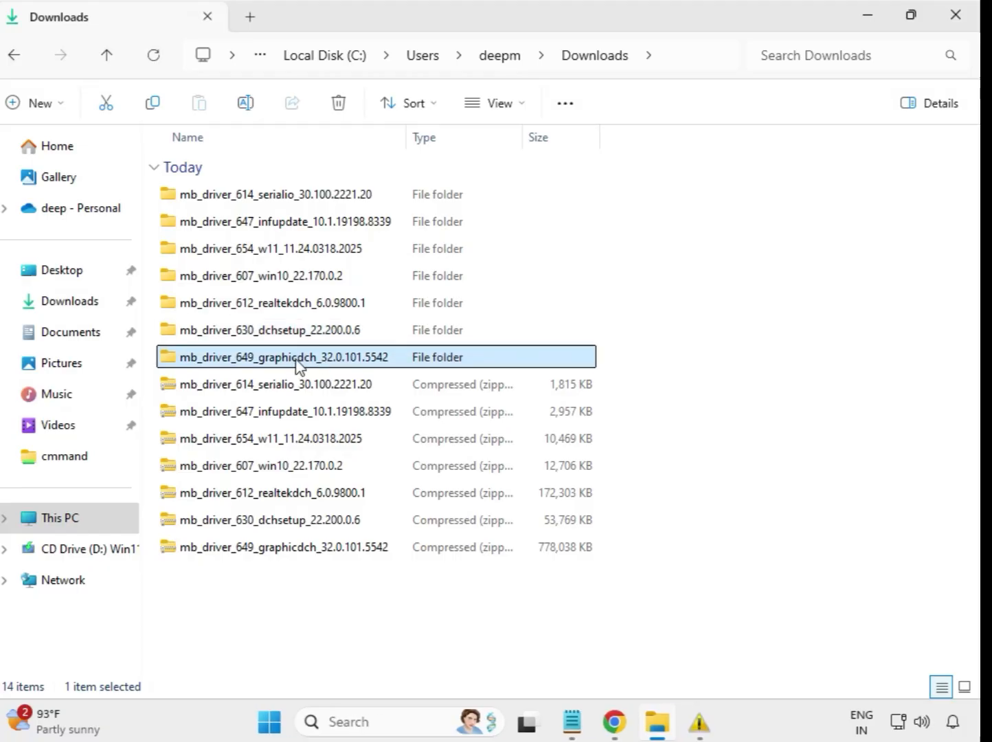
double_click(312, 357)
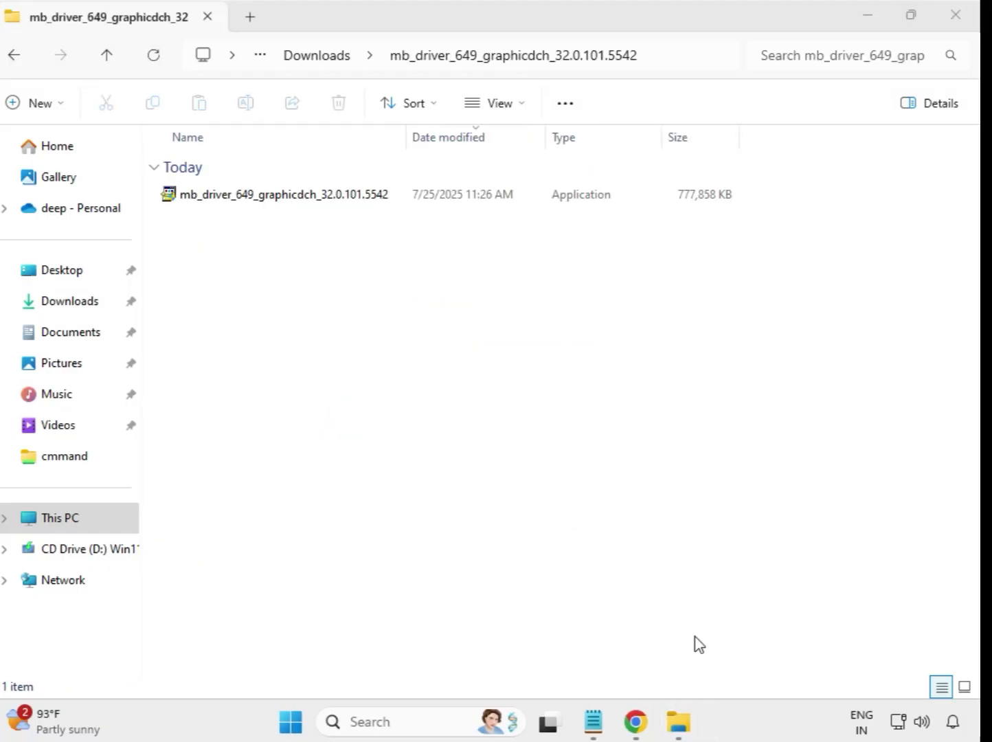
left_click(321, 195)
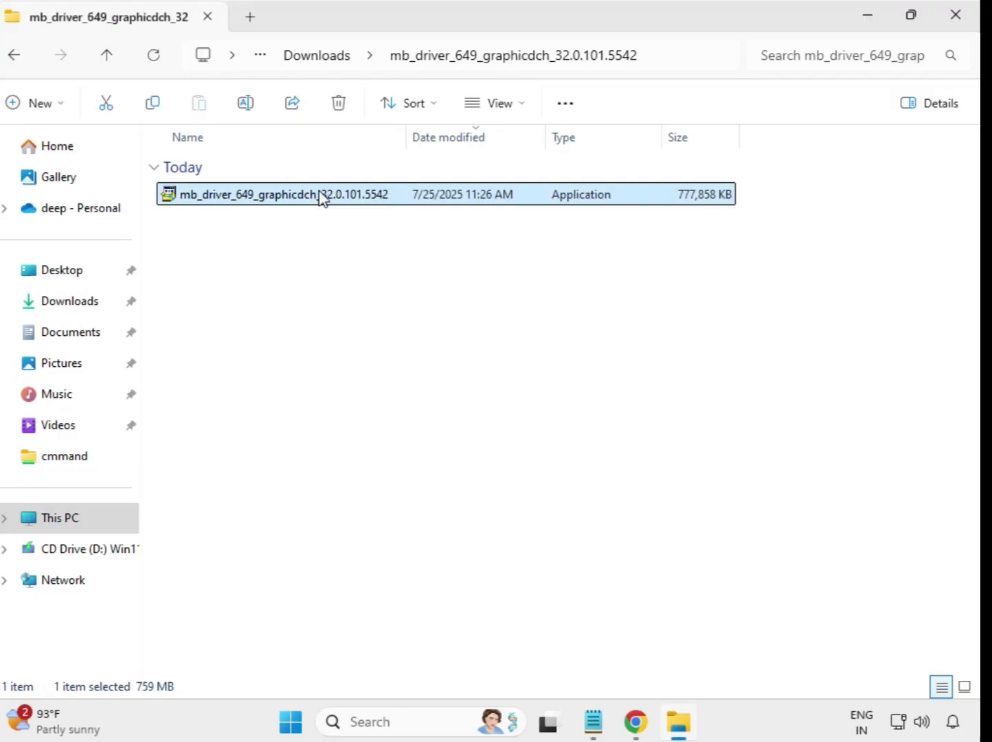
right_click(335, 211)
left_click(412, 348)
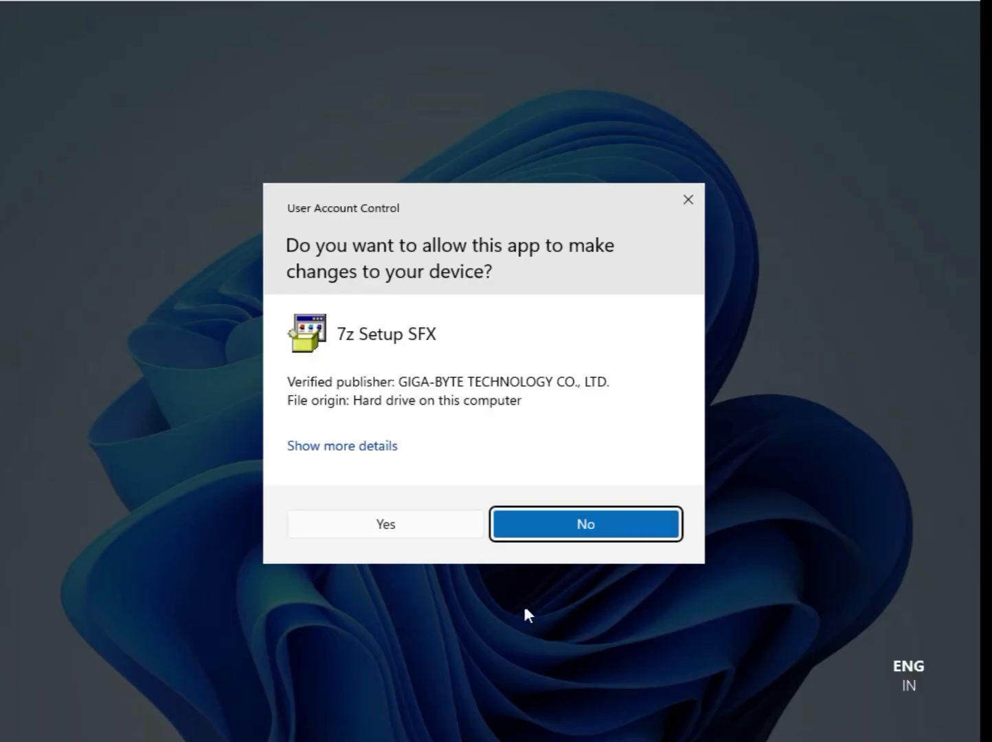
left_click(391, 525)
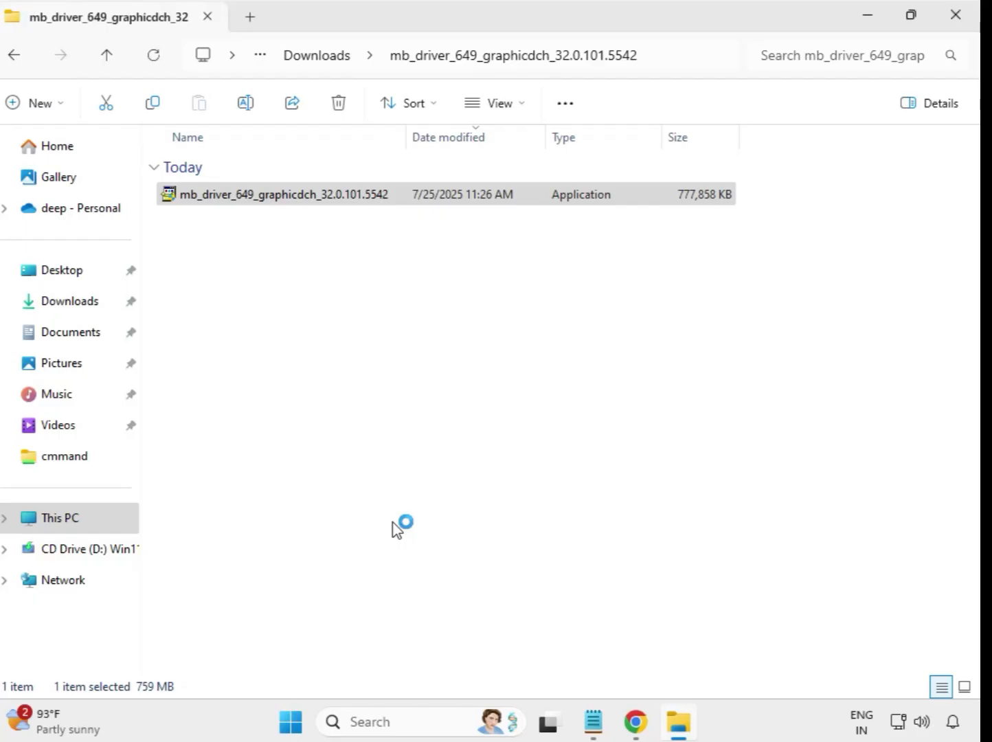